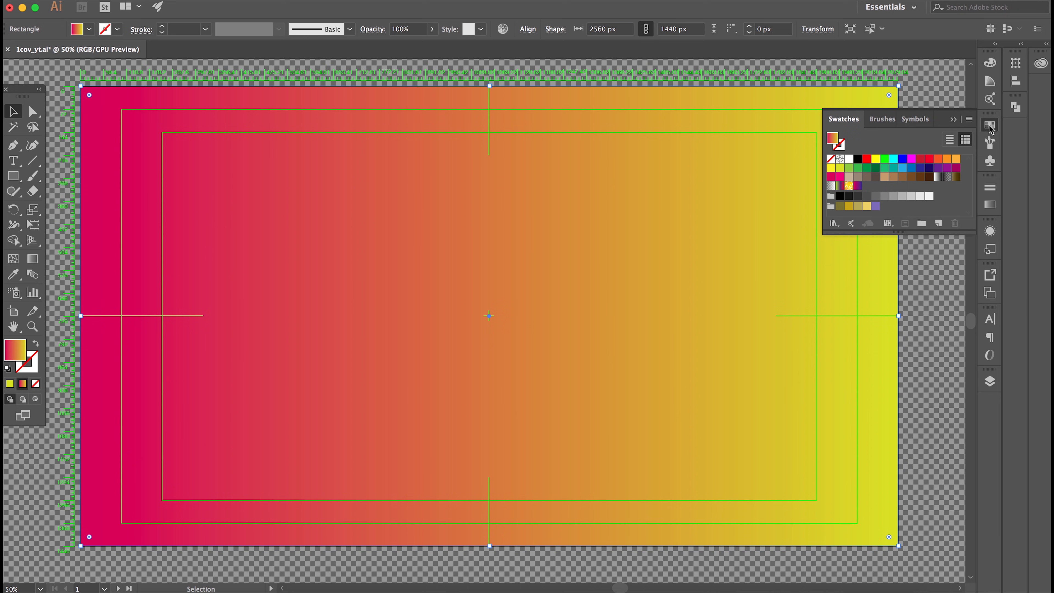
# Step: Save the rectangle's pink-to-yellow gradient as a swatch, and recolor its pink stop to green
pyautogui.moveTo(833, 138); pyautogui.dragTo(871, 187)
pyautogui.click(990, 205)
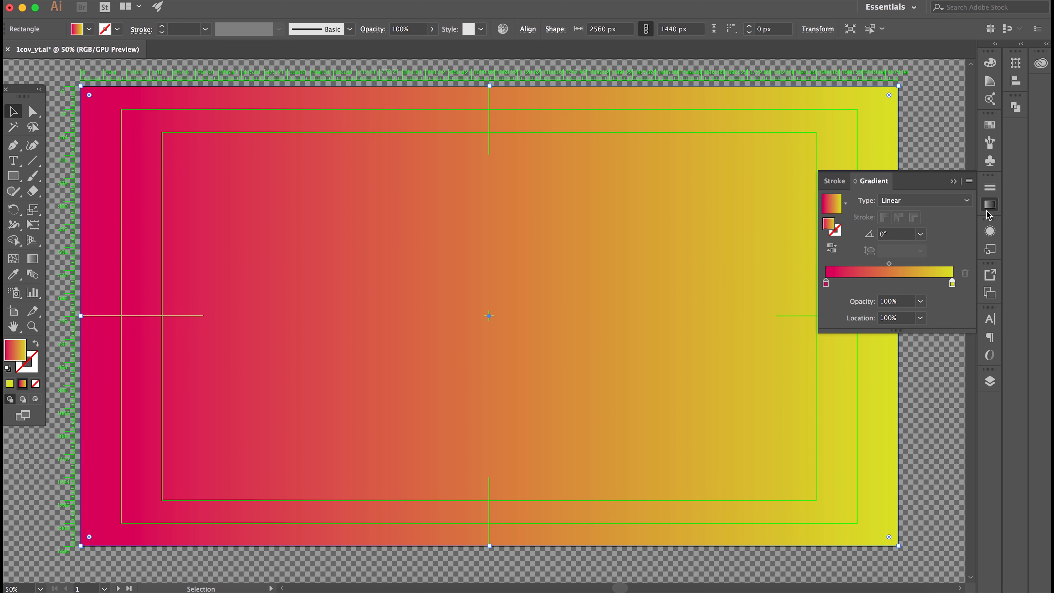
pyautogui.click(826, 284)
pyautogui.doubleClick(826, 285)
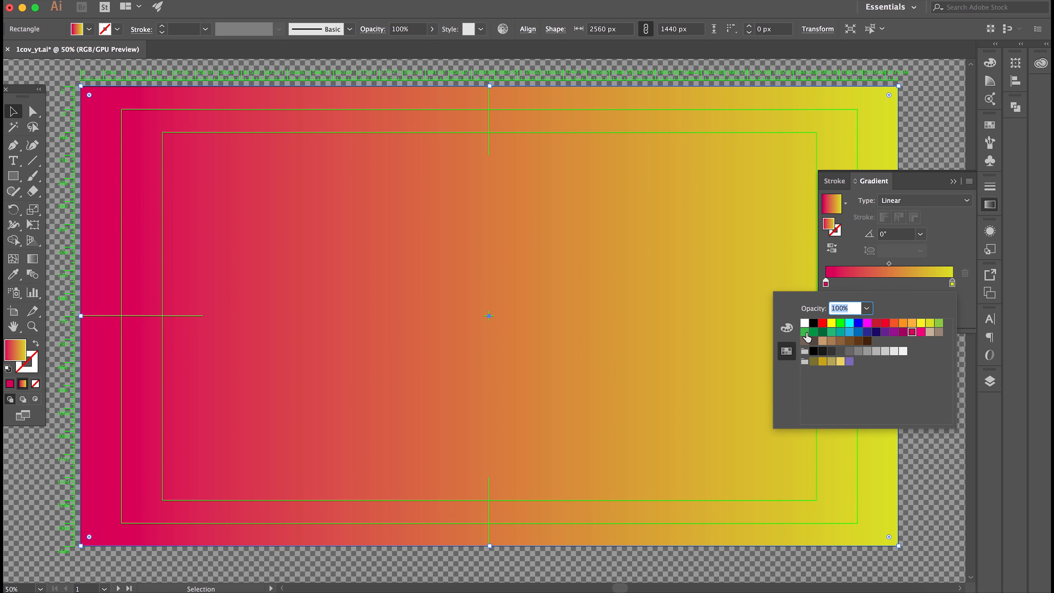
pyautogui.click(805, 333)
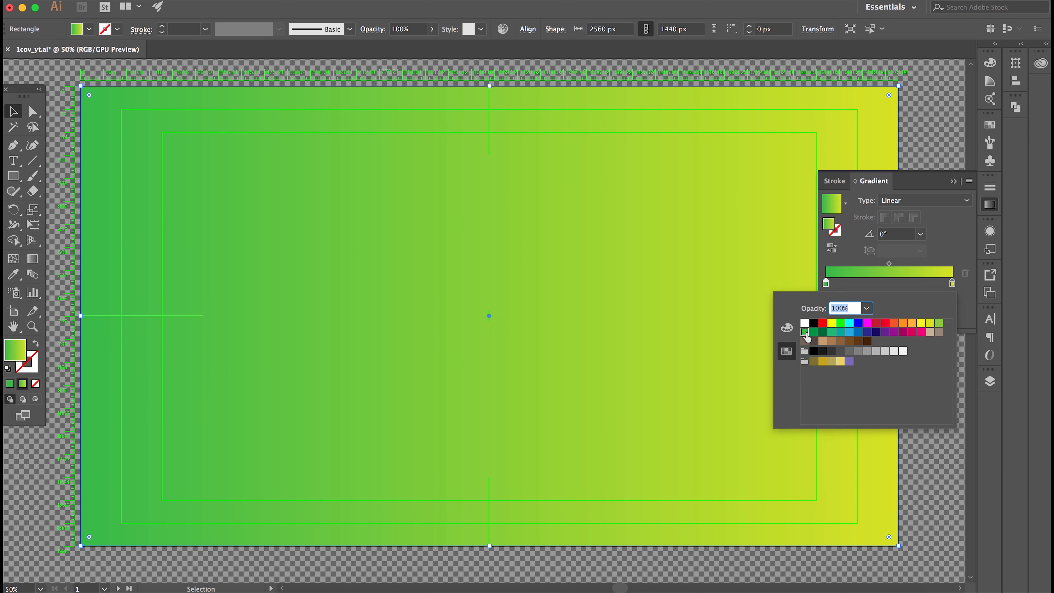
# Step: Adjust the midpoint between the green and yellow stops, save the gradient as a swatch, and deselect the rectangle
pyautogui.click(886, 263)
pyautogui.moveTo(888, 263); pyautogui.dragTo(868, 266)
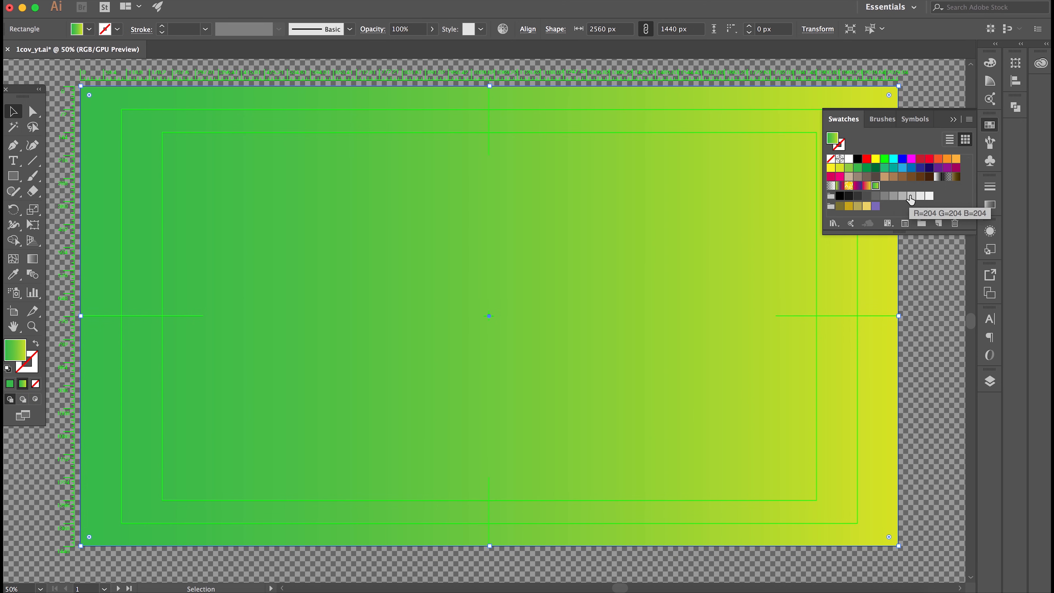
pyautogui.click(932, 260)
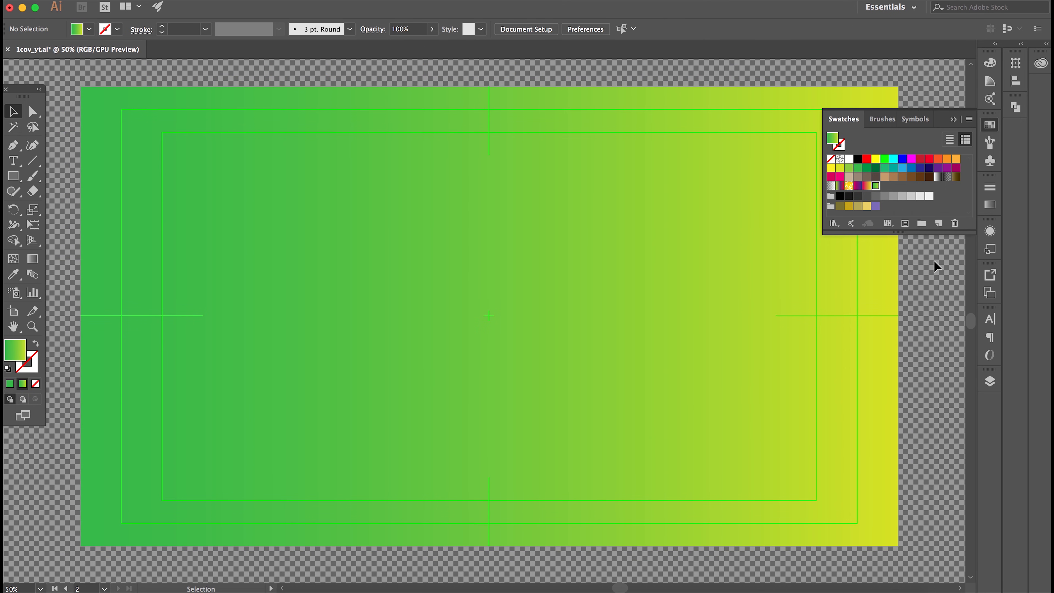
pyautogui.click(952, 120)
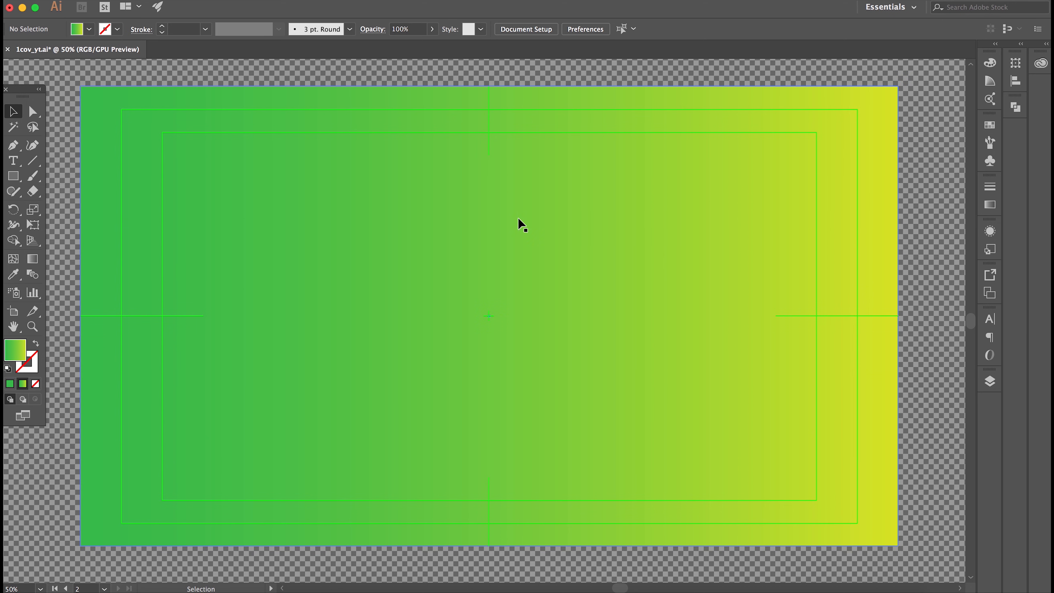
# Step: Draw a circle about 580 px in diameter in the lower-right part of the artboard with the Ellipse tool
pyautogui.click(16, 177)
pyautogui.click(17, 181)
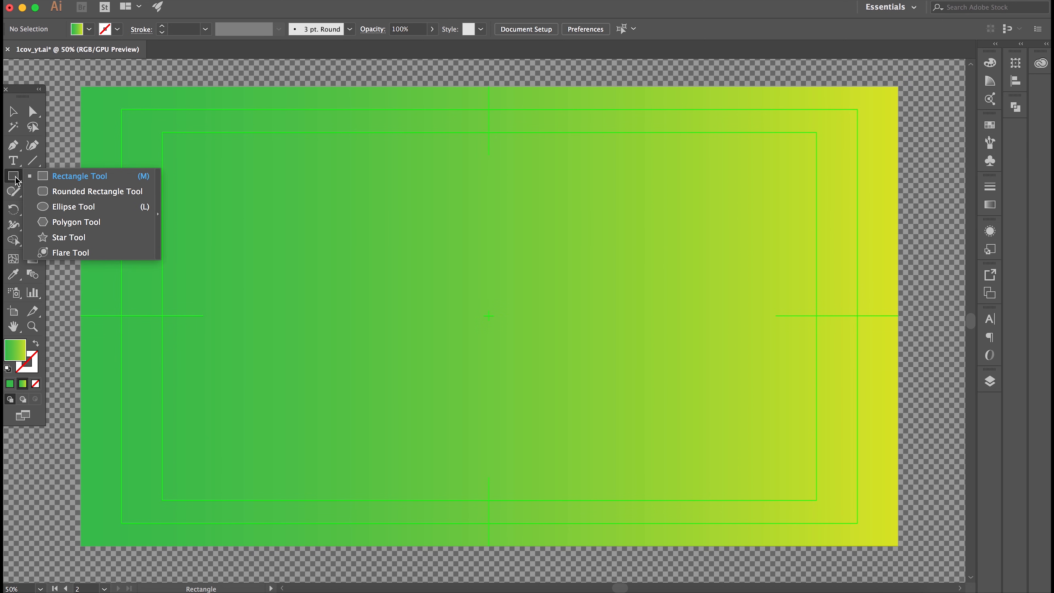
pyautogui.click(74, 206)
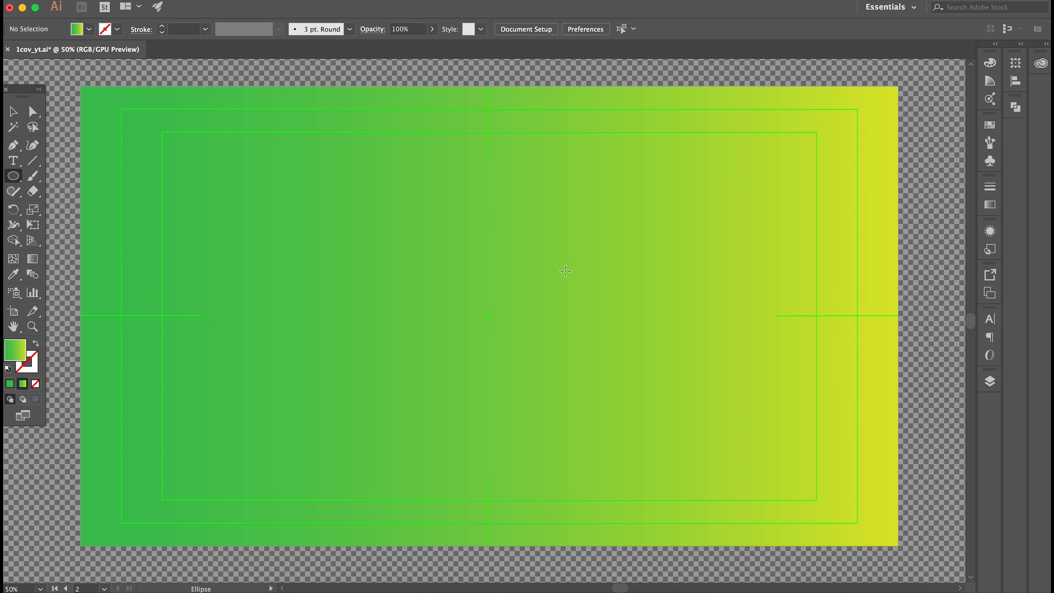
pyautogui.moveTo(566, 268); pyautogui.dragTo(754, 420)
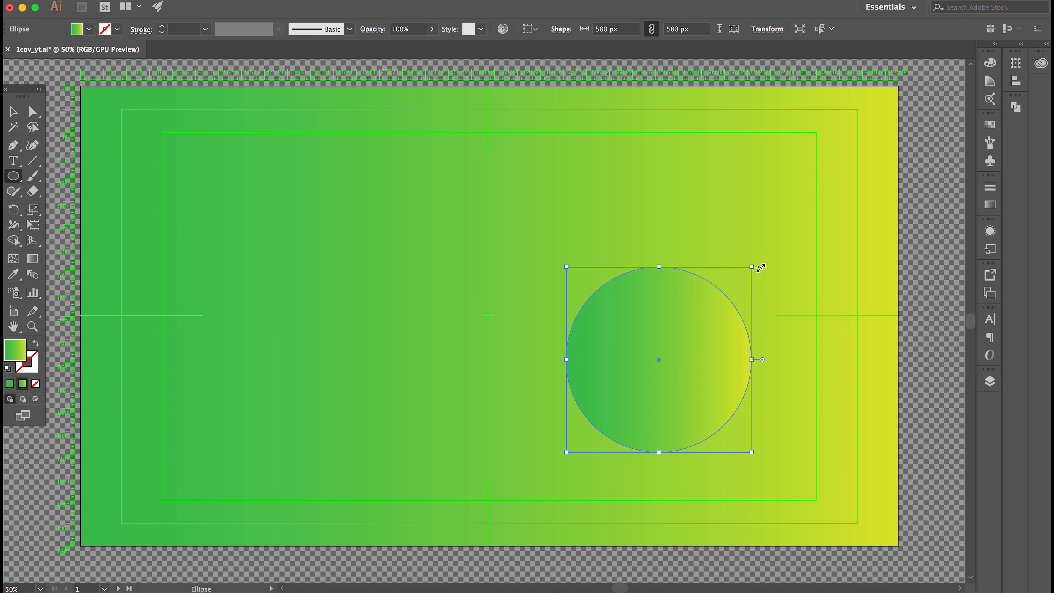
# Step: Rotate the circle until its gradient runs roughly vertically, and fill it with the saved pink-to-yellow gradient swatch
pyautogui.moveTo(762, 261); pyautogui.dragTo(554, 224)
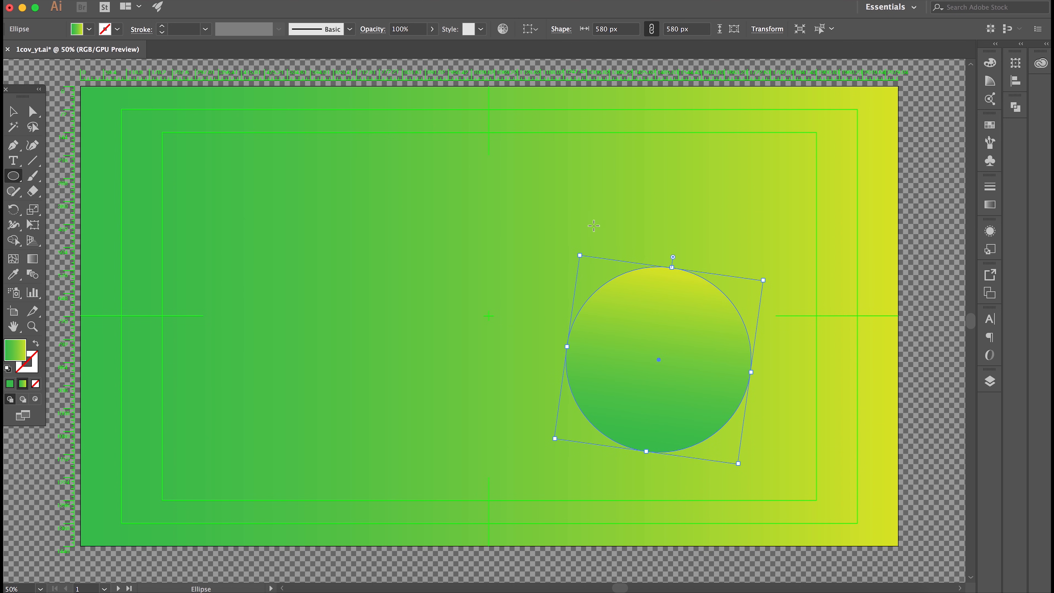
pyautogui.click(990, 124)
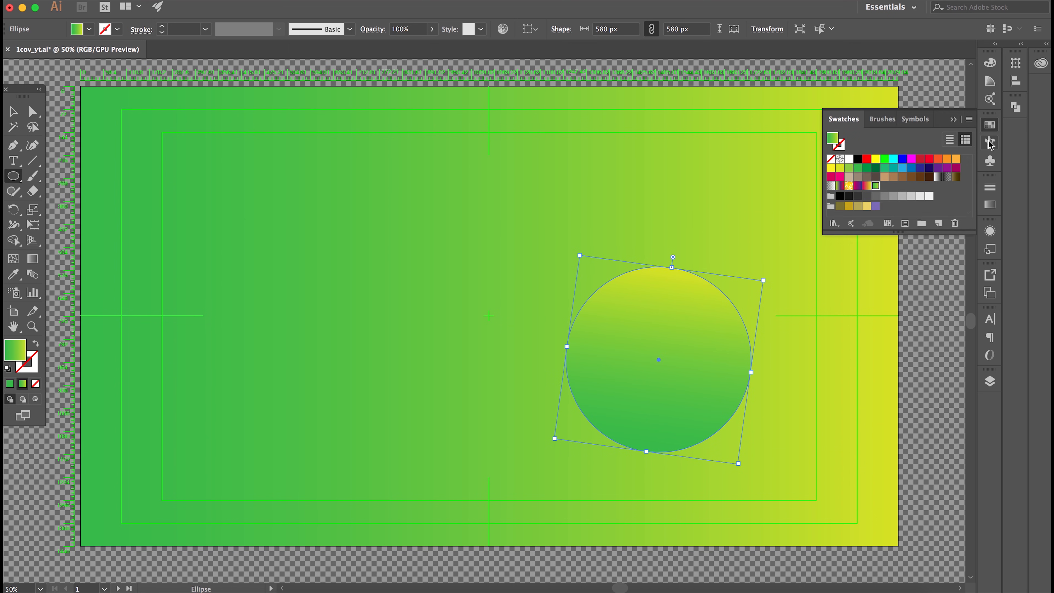
pyautogui.click(866, 186)
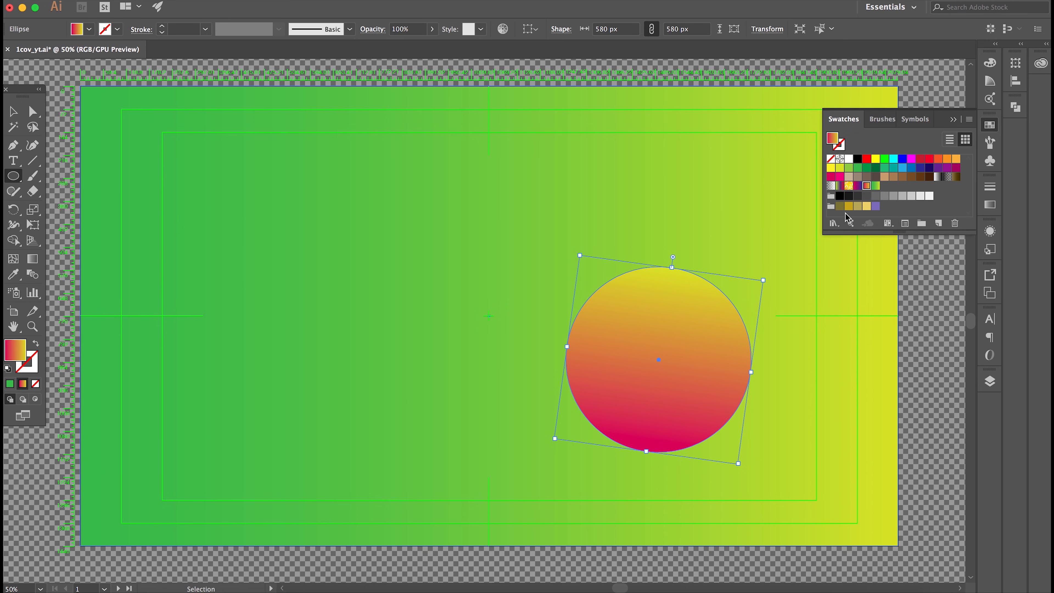
# Step: Duplicate the circle and fill the copy with the pink-to-blue gradient swatch
pyautogui.hotkey('ctrl', 'c')
pyautogui.hotkey('ctrl', 'v')
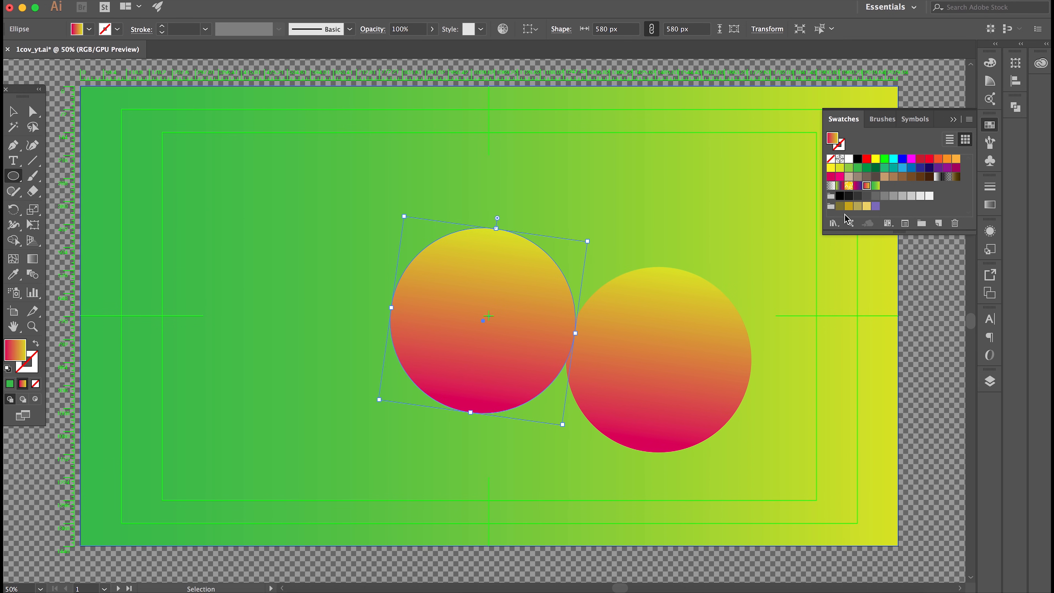
pyautogui.click(858, 187)
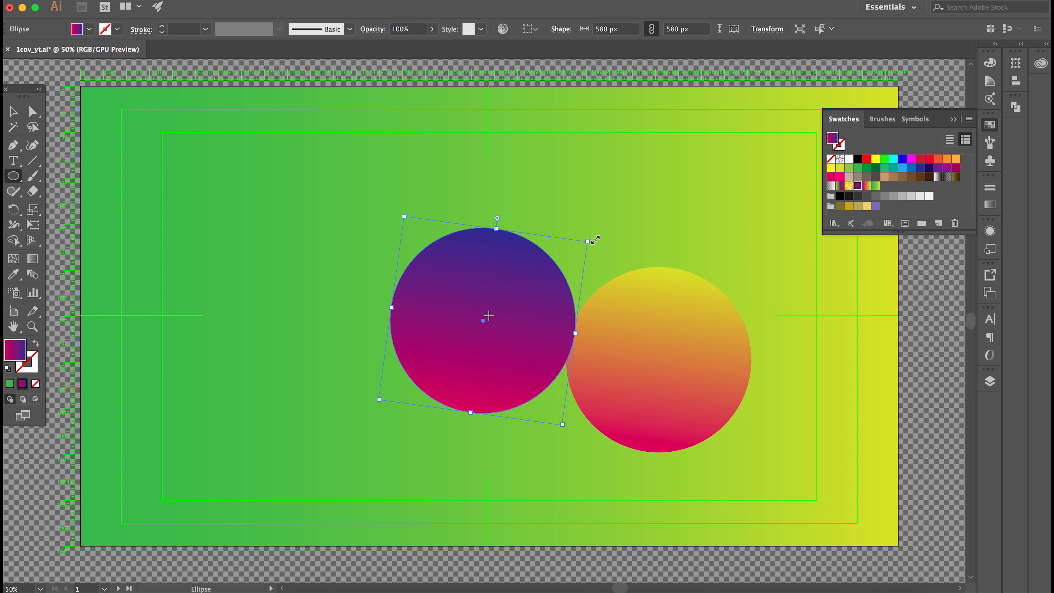
# Step: Rotate the copied circle so its gradient runs diagonally, and move it to the left half of the artboard
pyautogui.moveTo(598, 239); pyautogui.dragTo(481, 186)
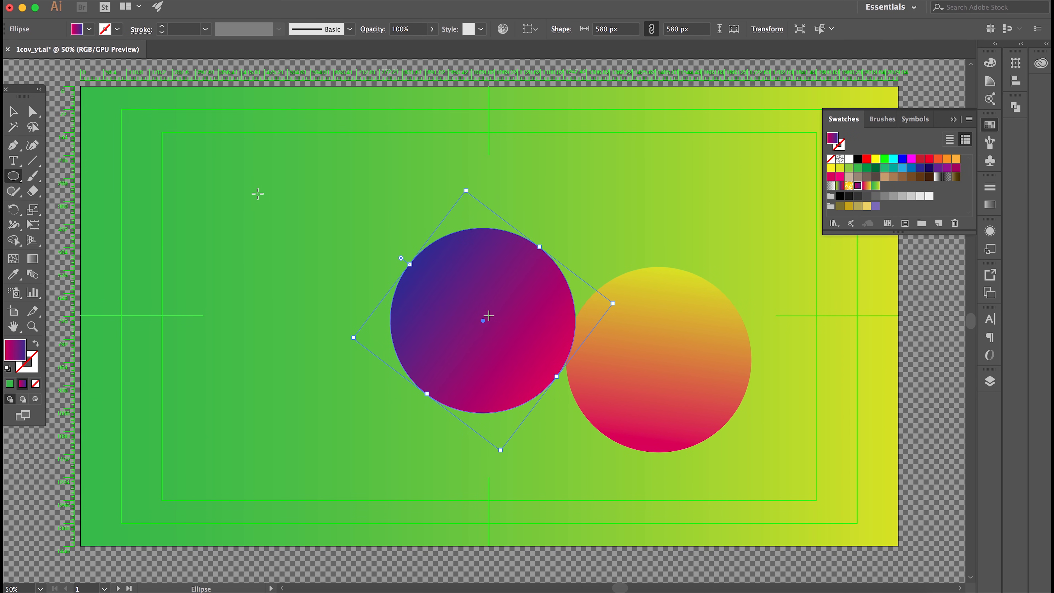
pyautogui.click(13, 111)
pyautogui.moveTo(406, 349); pyautogui.dragTo(267, 321)
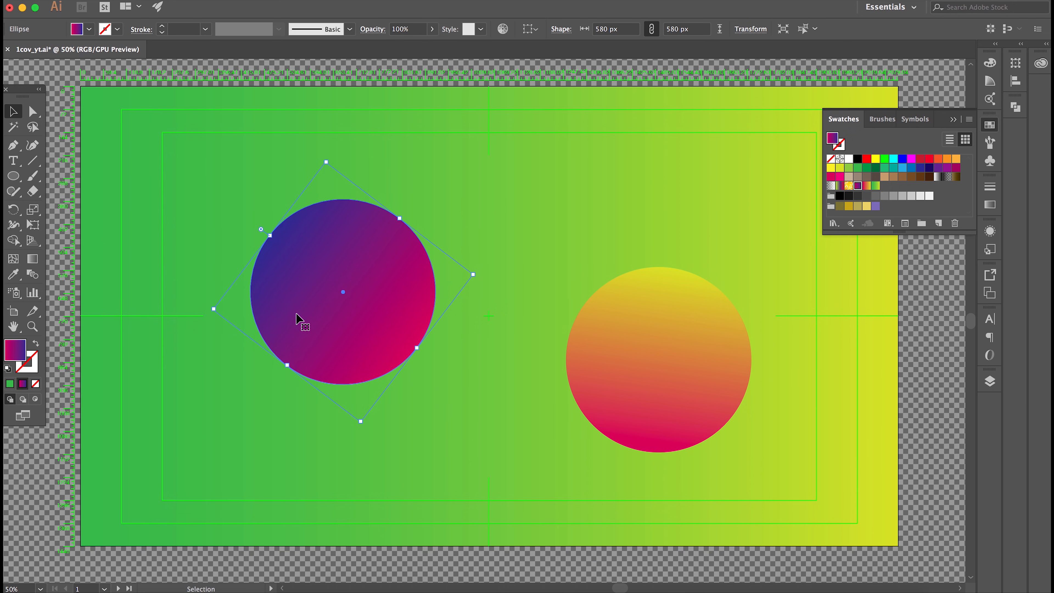
pyautogui.click(917, 452)
pyautogui.press('super+r')
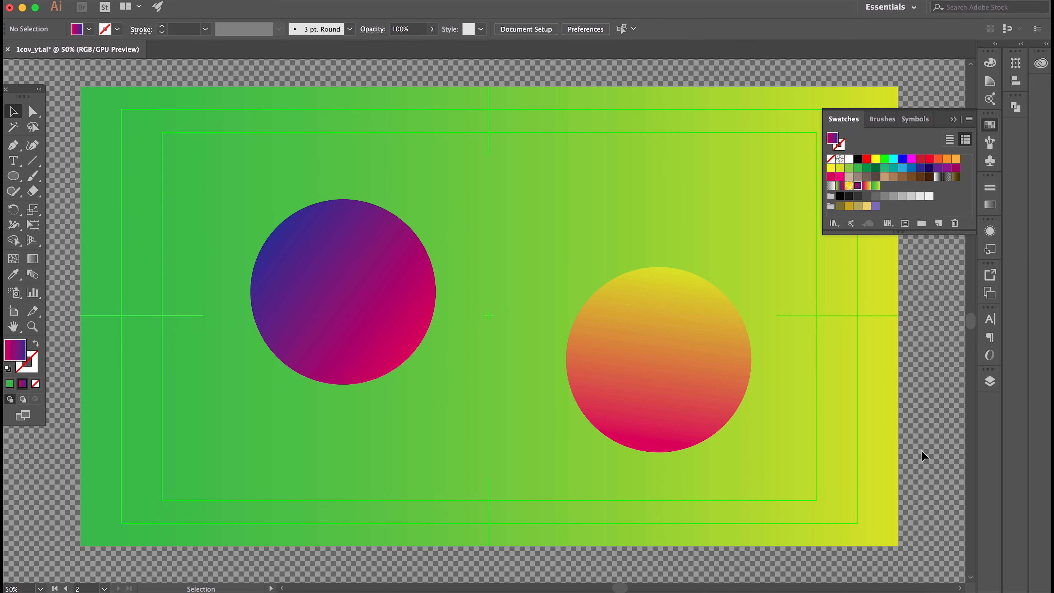
# Step: Try the pink-to-blue gradient swatch on the background rectangle, and fill it with the saved pink-to-yellow gradient instead
pyautogui.click(847, 460)
pyautogui.press('super+r')
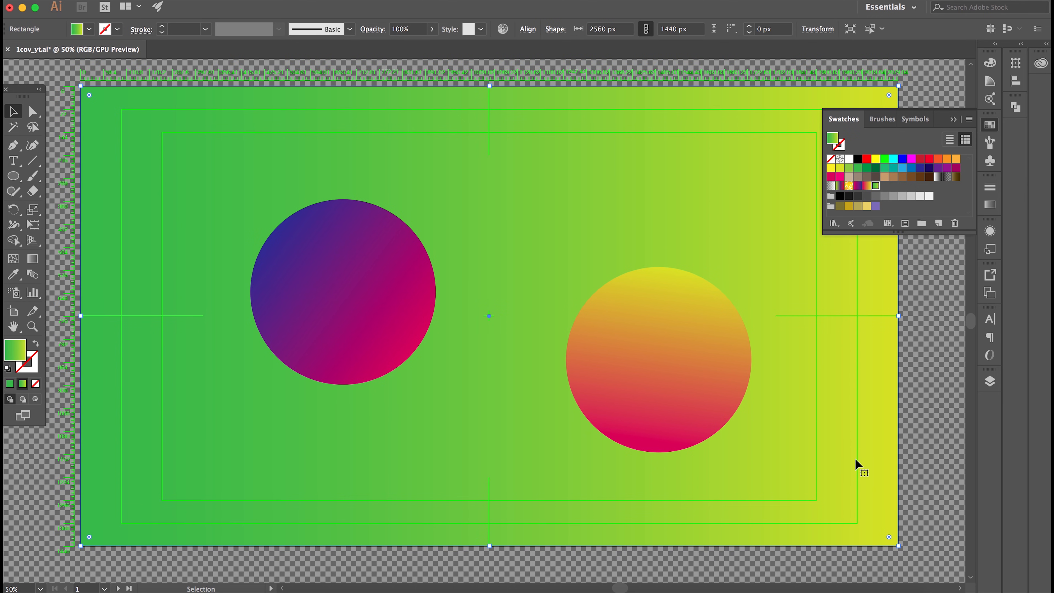
pyautogui.click(858, 186)
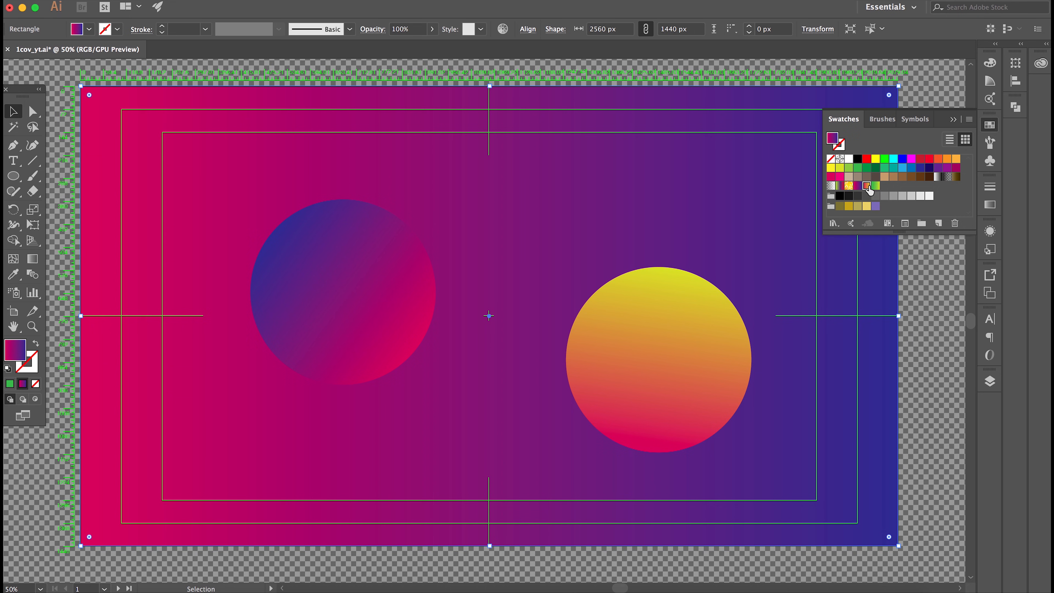
pyautogui.click(867, 187)
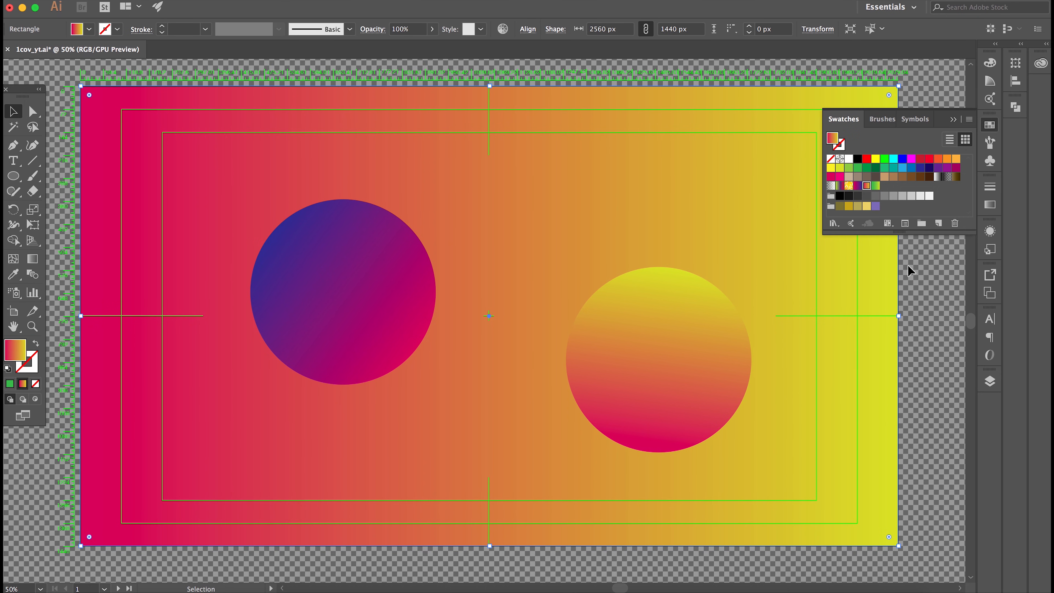
pyautogui.click(954, 120)
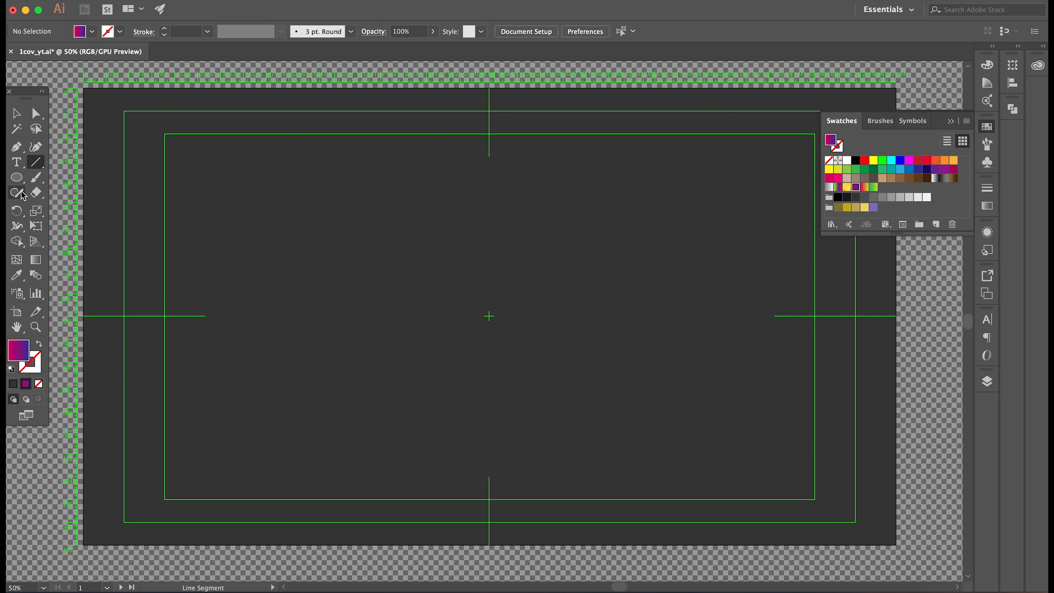
# Step: Draw a 120 px circle with the pink-to-blue gradient on the left half of the dark artboard
pyautogui.click(19, 182)
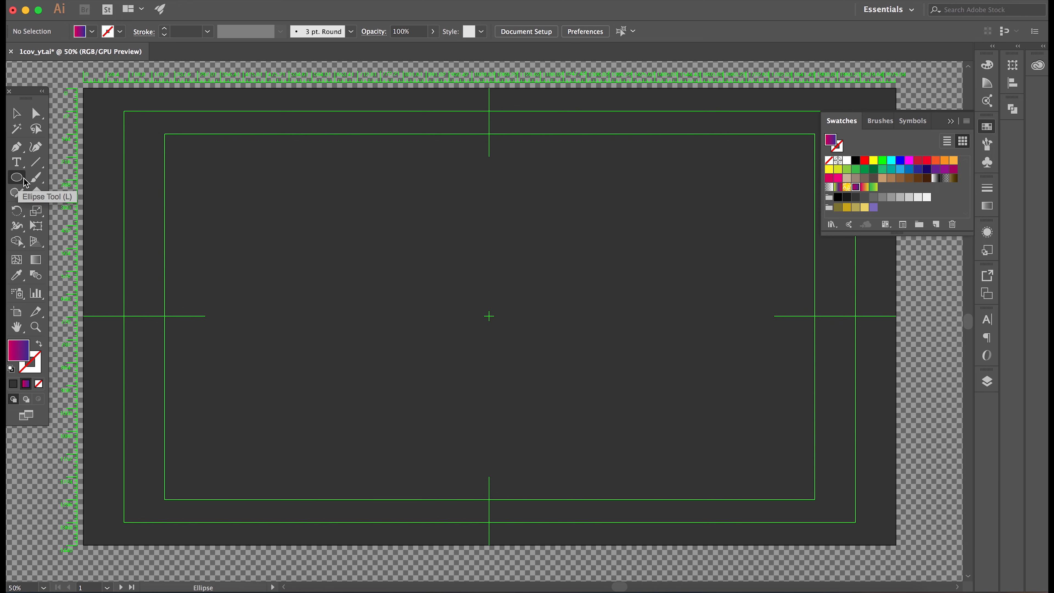
pyautogui.moveTo(256, 275); pyautogui.dragTo(299, 307)
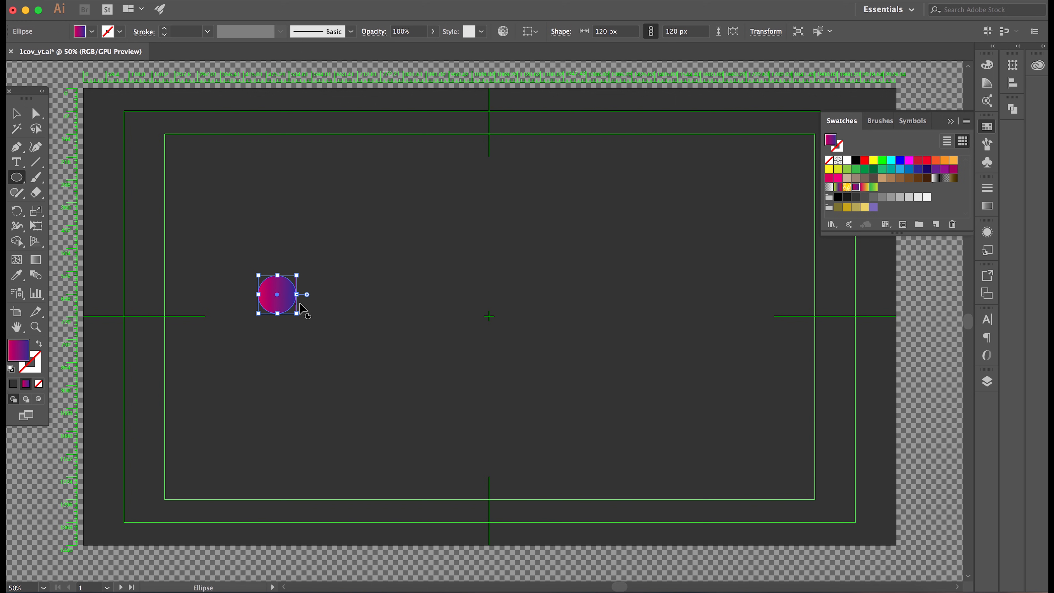
pyautogui.click(17, 114)
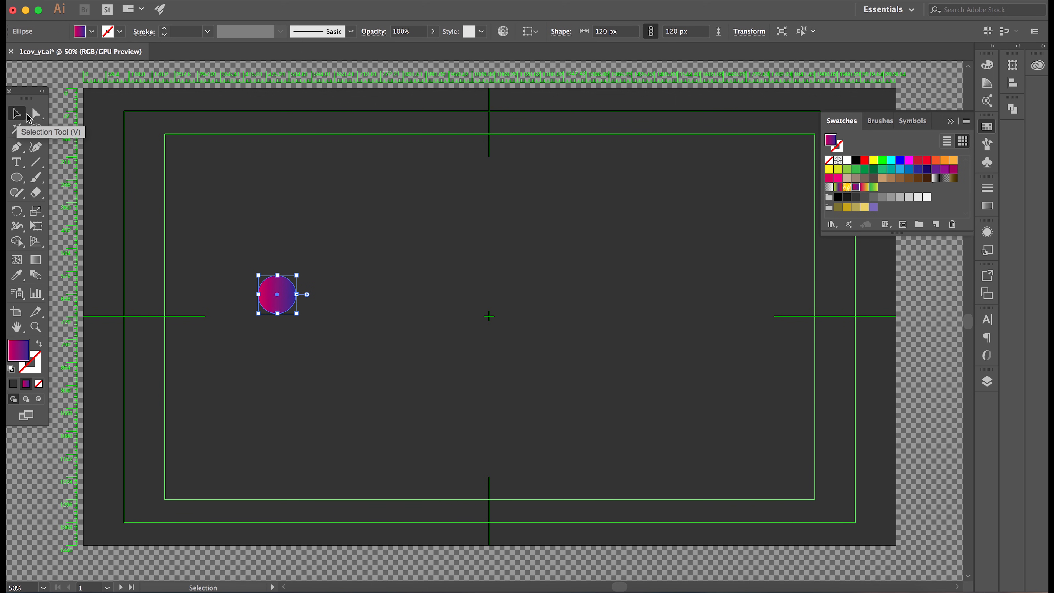
# Step: Duplicate the small circle and place the copy level with the original, on the right side of the artboard
pyautogui.press('super+c')
pyautogui.press('super+v')
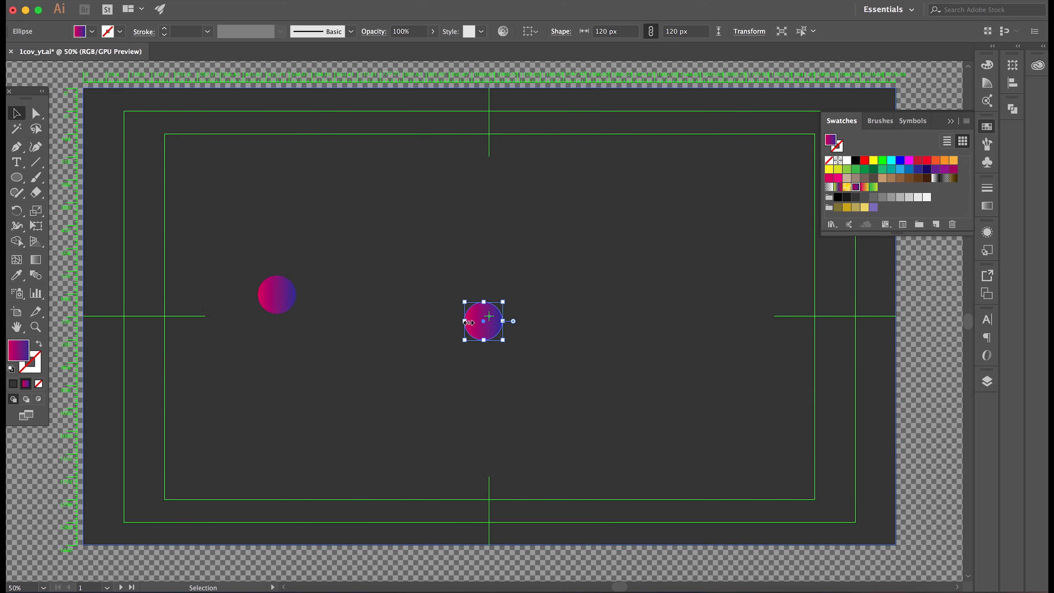
pyautogui.moveTo(481, 328); pyautogui.dragTo(621, 300)
# Step: Select both circles and set the blend options to Specified Steps with 300 steps
pyautogui.keyDown('shift'); pyautogui.click(287, 302); pyautogui.keyUp('shift')
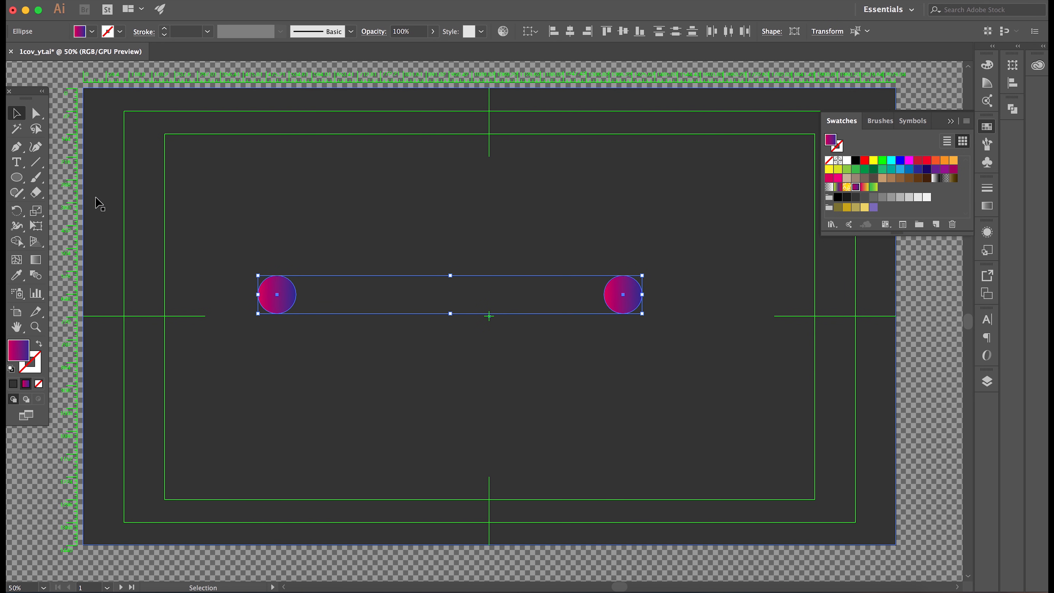
pyautogui.click(39, 284)
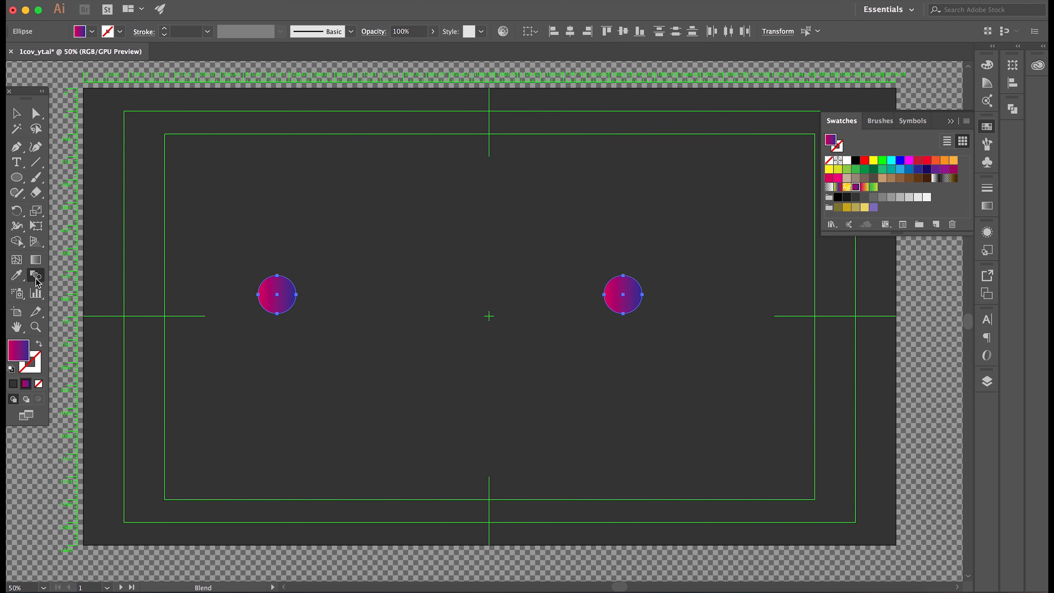
pyautogui.doubleClick(39, 282)
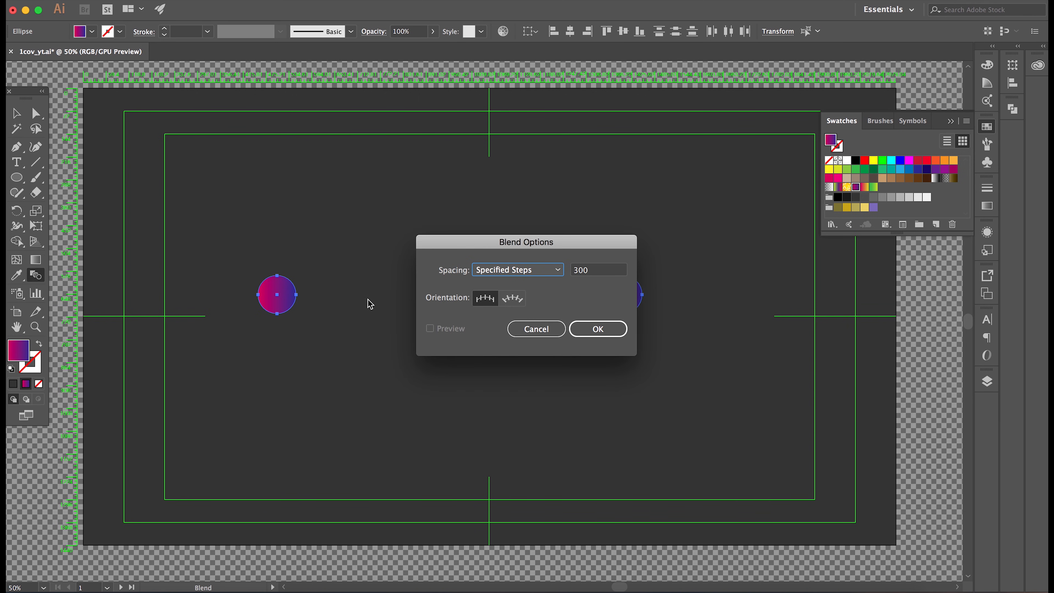
pyautogui.click(596, 330)
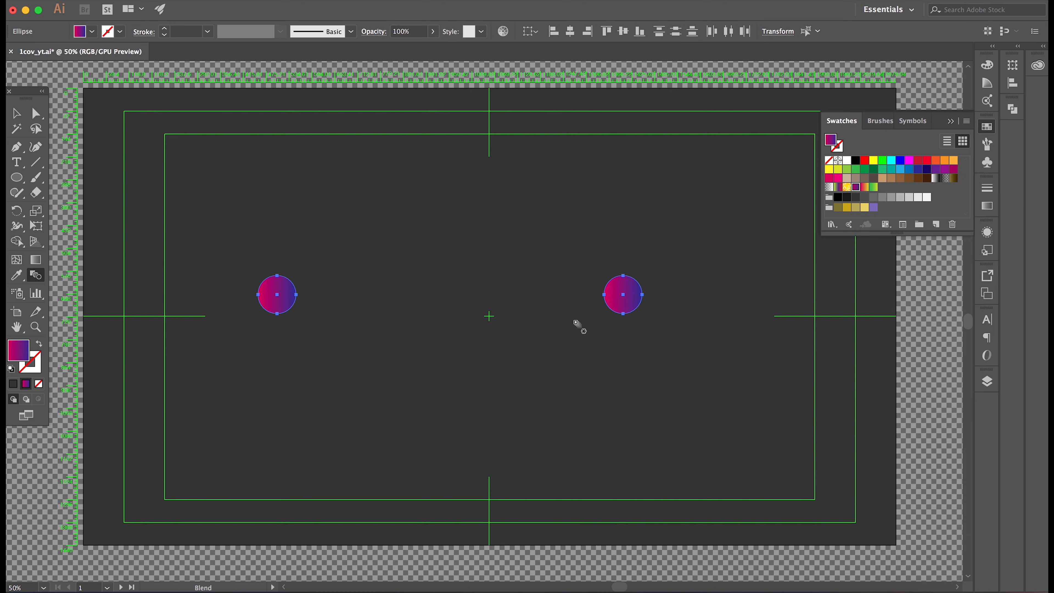
# Step: Review the blend spacing and orientation settings for the two selected circles
pyautogui.click(162, 1)
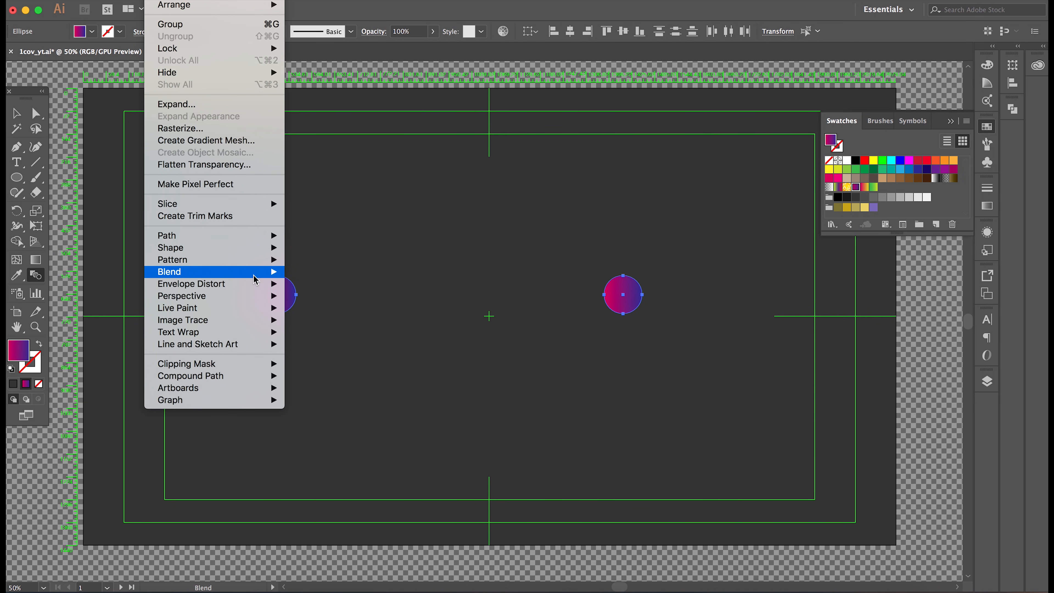
pyautogui.moveTo(259, 279)
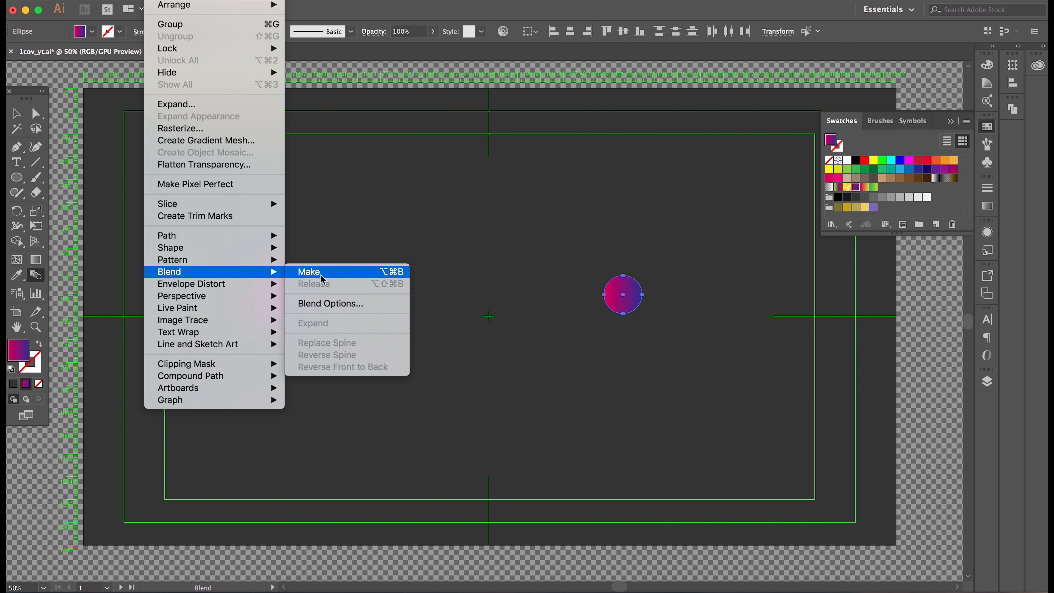
pyautogui.click(342, 306)
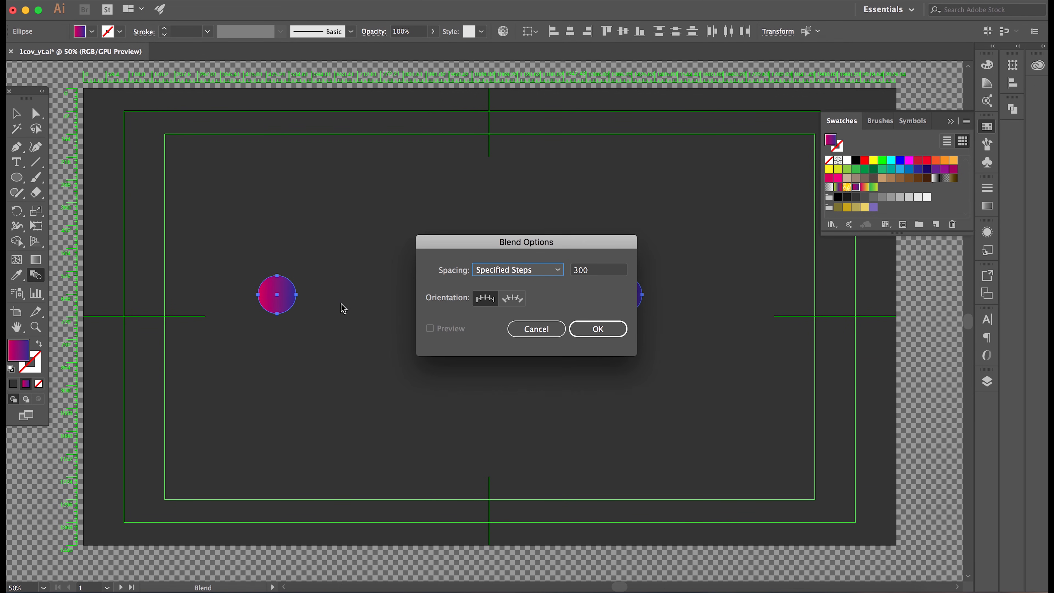
pyautogui.click(585, 326)
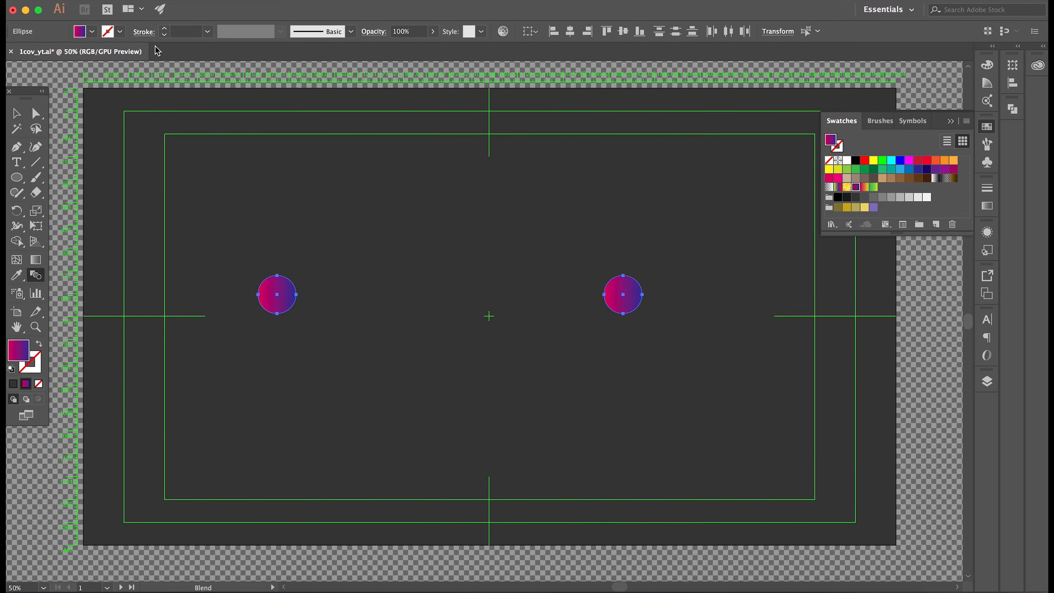
# Step: Make a blend between the two selected circles
pyautogui.click(162, 1)
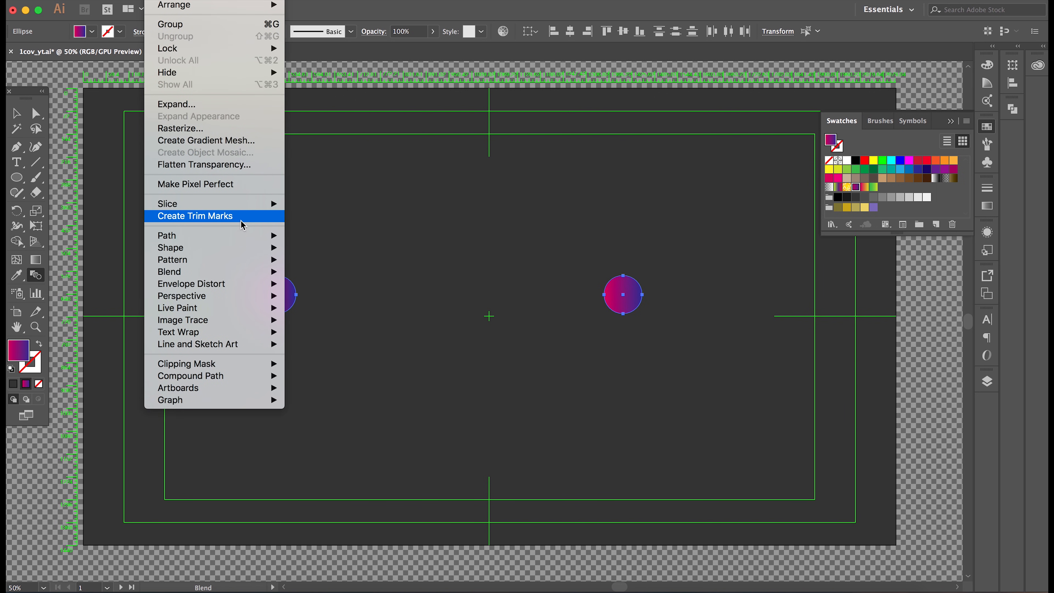
pyautogui.moveTo(249, 274)
pyautogui.click(311, 274)
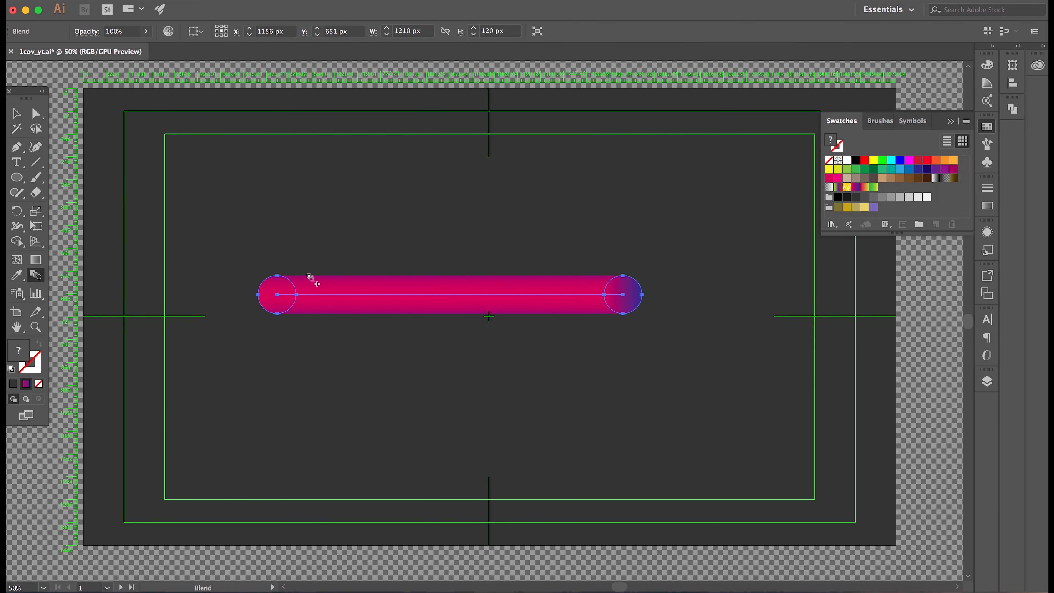
# Step: Scale the blended circle shape down proportionally to 605 by 60 px
pyautogui.click(16, 113)
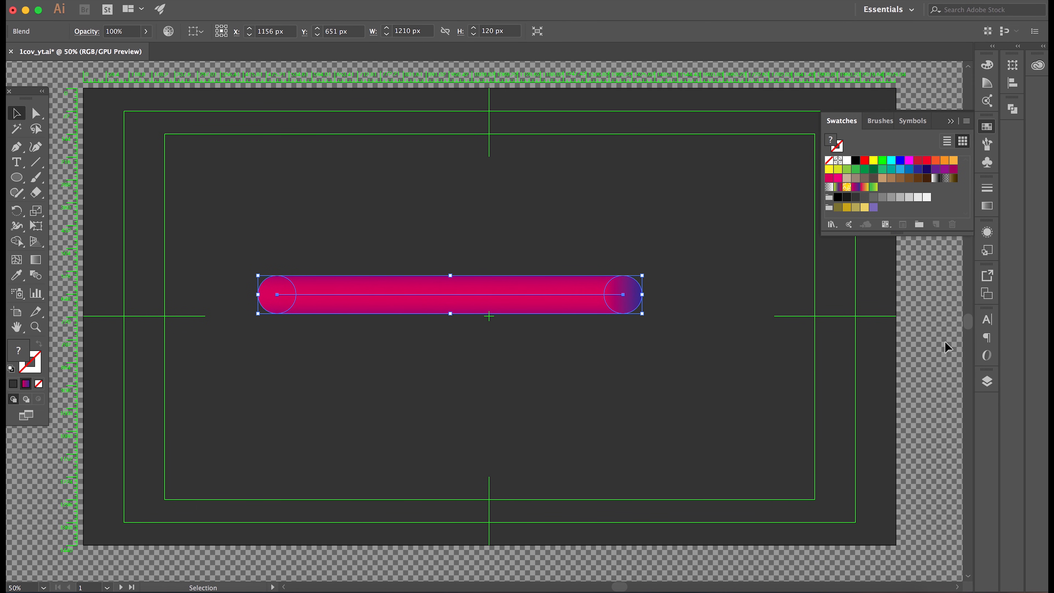
pyautogui.moveTo(645, 314); pyautogui.dragTo(570, 301)
# Step: Move the blended shape and its duplicate off the artboard, side by side above its upper edge
pyautogui.moveTo(965, 319); pyautogui.dragTo(965, 306)
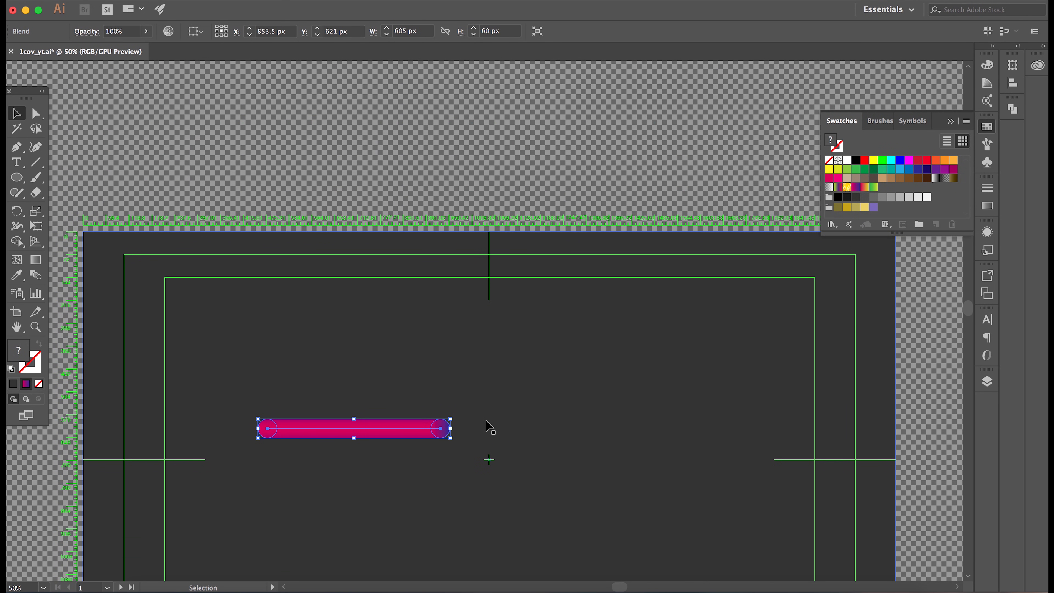
pyautogui.moveTo(421, 427); pyautogui.dragTo(418, 159)
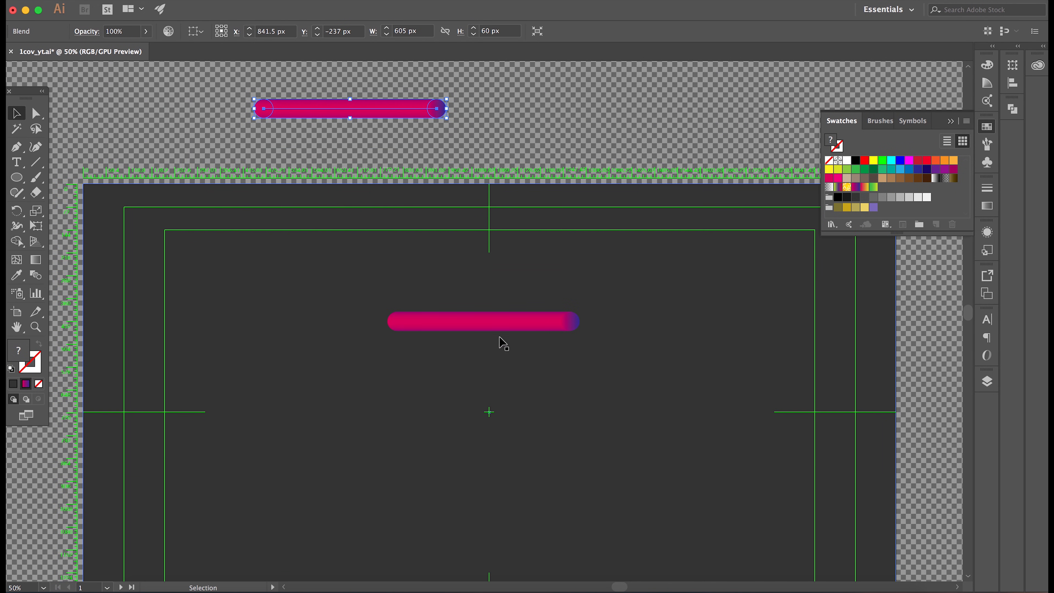
pyautogui.click(501, 318)
pyautogui.moveTo(504, 321); pyautogui.dragTo(646, 110)
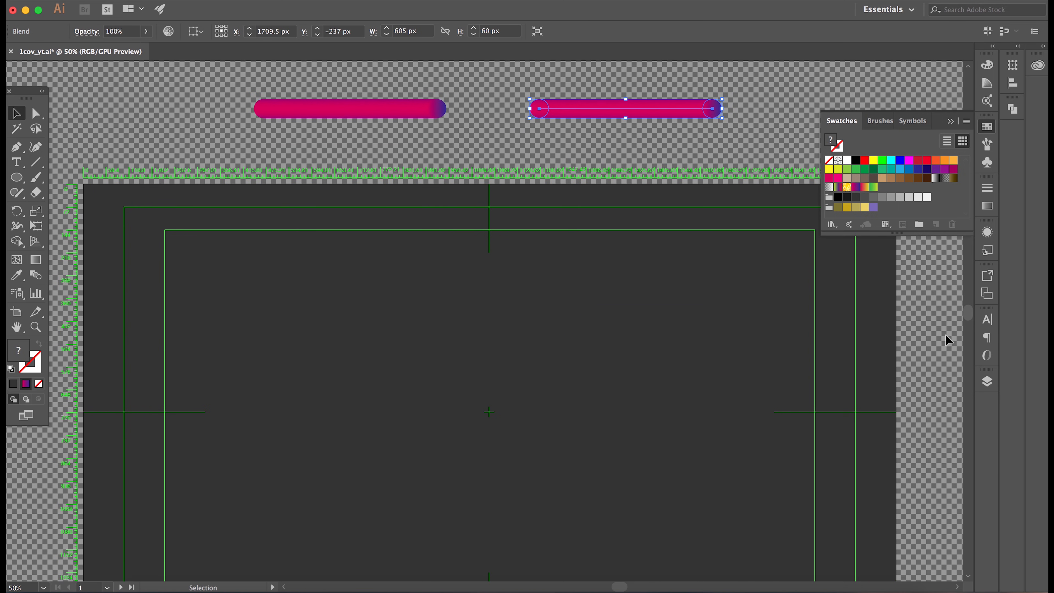
# Step: Write the word "hello" in script across the artboard as one continuous Pencil path, about 1738 by 633 px
pyautogui.scroll(-3, 966, 318)
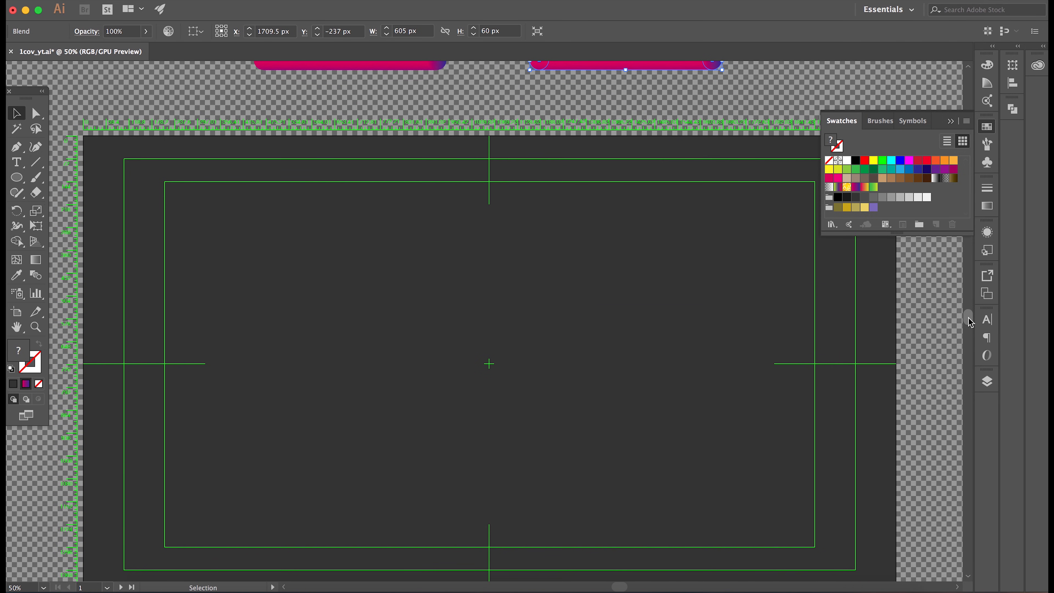
pyautogui.scroll(1, 970, 322)
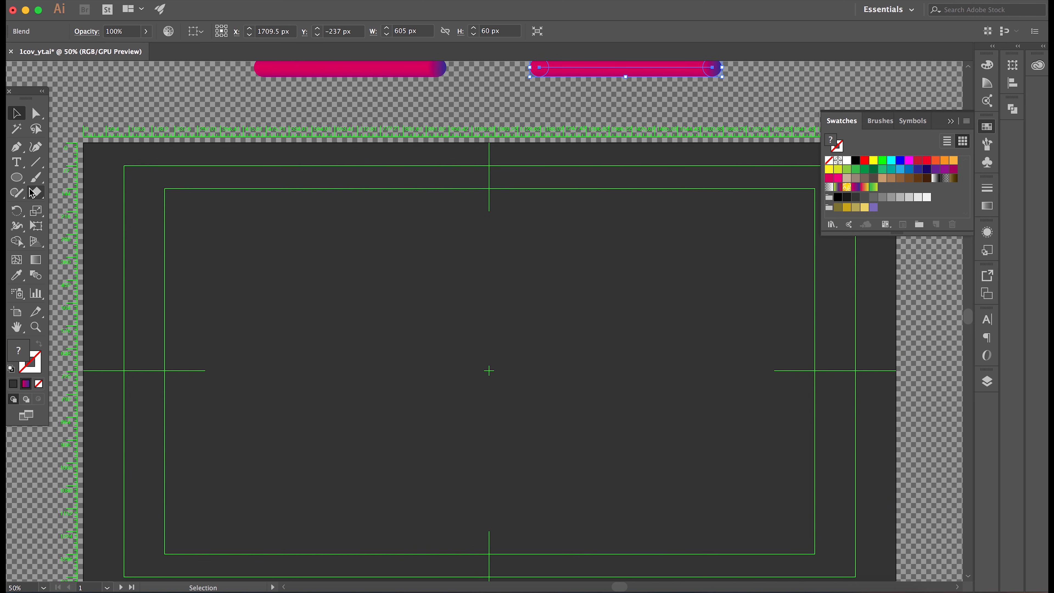
pyautogui.click(36, 181)
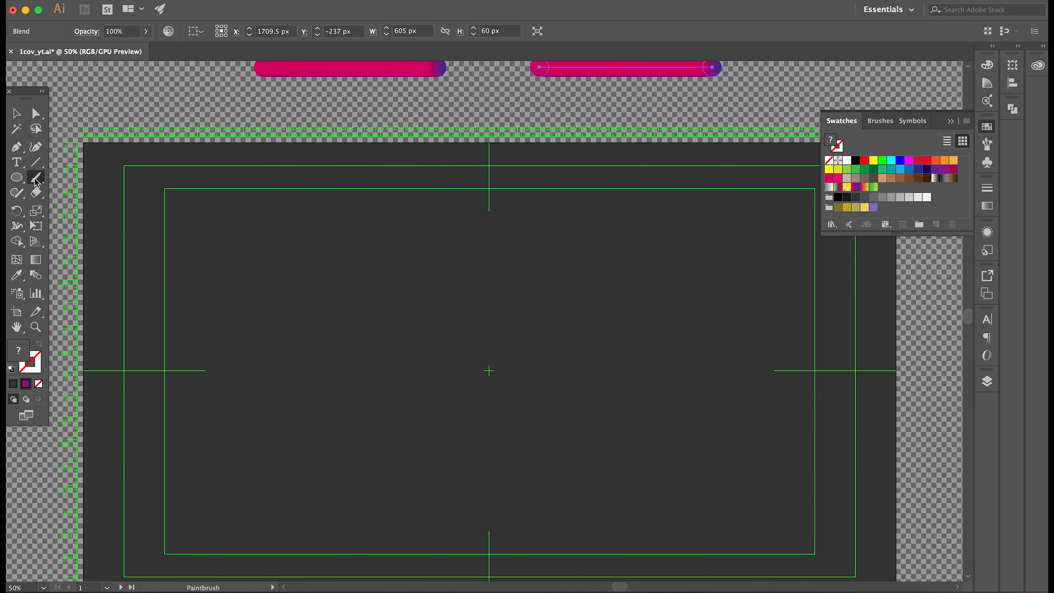
pyautogui.click(18, 150)
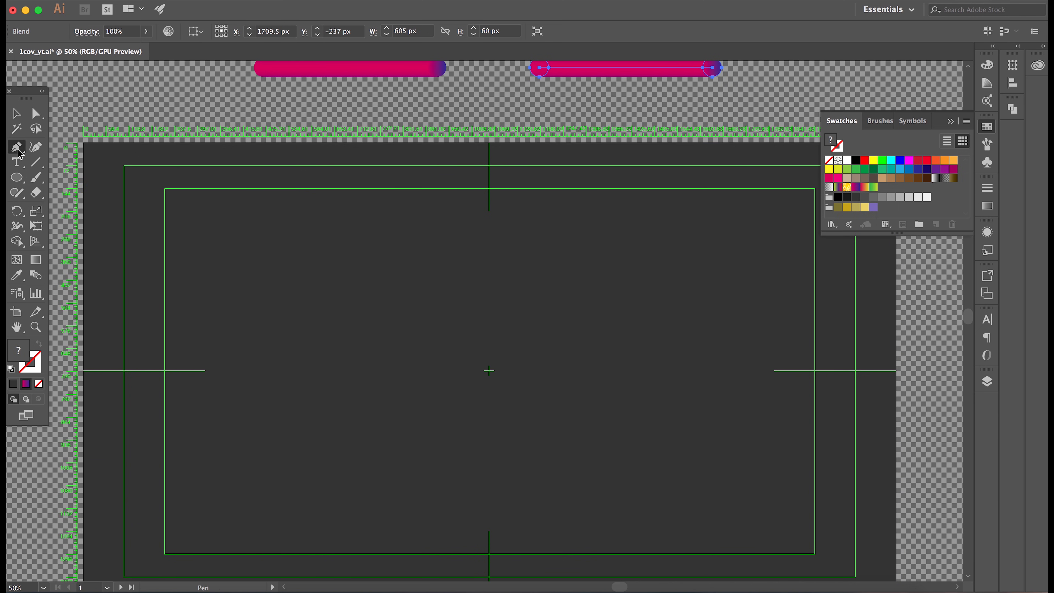
pyautogui.click(22, 166)
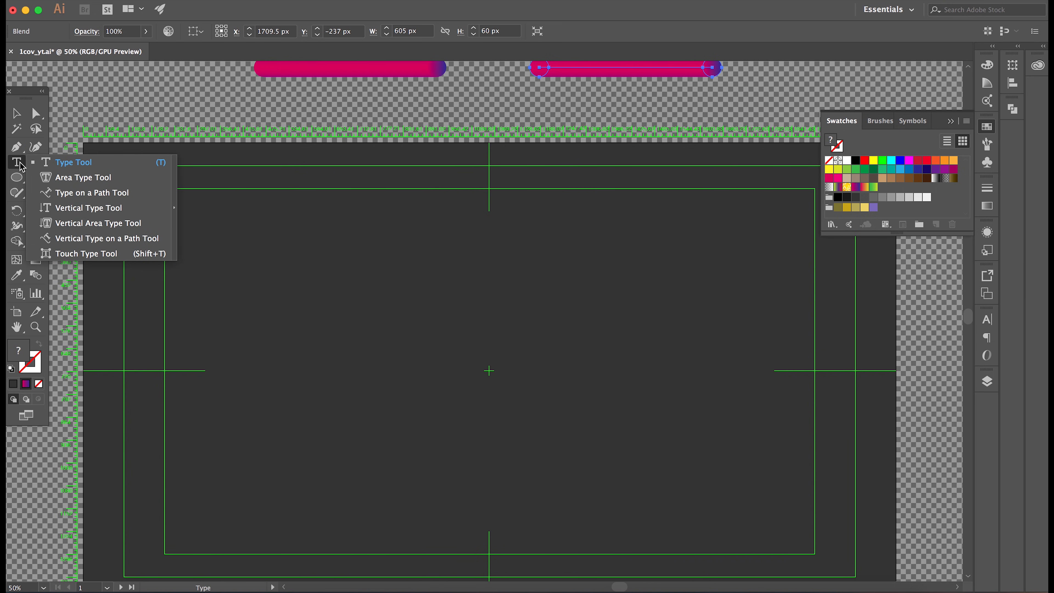
pyautogui.click(18, 198)
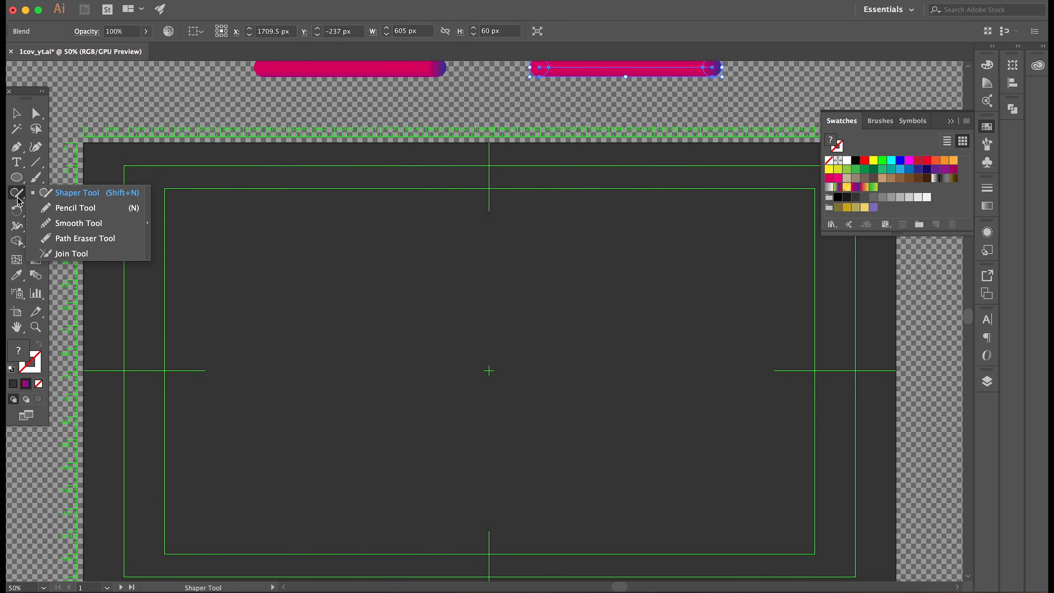
pyautogui.click(46, 208)
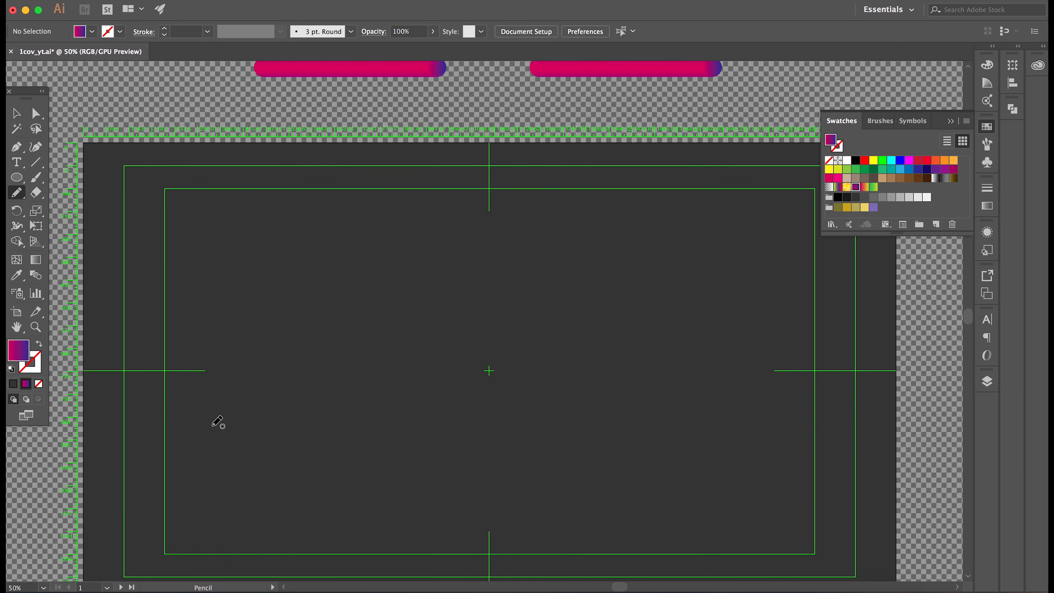
pyautogui.moveTo(160, 435)
pyautogui.mouseDown()
pyautogui.moveTo(244, 318)
pyautogui.moveTo(252, 263)
pyautogui.moveTo(232, 273)
pyautogui.moveTo(234, 450)
pyautogui.moveTo(240, 403)
pyautogui.moveTo(270, 340)
pyautogui.moveTo(291, 348)
pyautogui.moveTo(300, 438)
pyautogui.moveTo(324, 446)
pyautogui.moveTo(376, 401)
pyautogui.moveTo(380, 350)
pyautogui.moveTo(348, 350)
pyautogui.moveTo(339, 382)
pyautogui.moveTo(351, 421)
pyautogui.moveTo(383, 441)
pyautogui.moveTo(441, 419)
pyautogui.moveTo(485, 350)
pyautogui.moveTo(484, 274)
pyautogui.moveTo(448, 257)
pyautogui.moveTo(433, 334)
pyautogui.moveTo(441, 387)
pyautogui.moveTo(466, 423)
pyautogui.moveTo(498, 432)
pyautogui.moveTo(564, 398)
pyautogui.moveTo(601, 314)
pyautogui.moveTo(580, 262)
pyautogui.moveTo(552, 293)
pyautogui.moveTo(541, 356)
pyautogui.moveTo(575, 425)
pyautogui.moveTo(605, 438)
pyautogui.moveTo(666, 423)
pyautogui.moveTo(703, 373)
pyautogui.moveTo(696, 335)
pyautogui.moveTo(660, 333)
pyautogui.moveTo(636, 355)
pyautogui.moveTo(620, 409)
pyautogui.moveTo(661, 445)
pyautogui.moveTo(689, 431)
pyautogui.moveTo(714, 373)
pyautogui.moveTo(695, 331)
pyautogui.mouseUp()
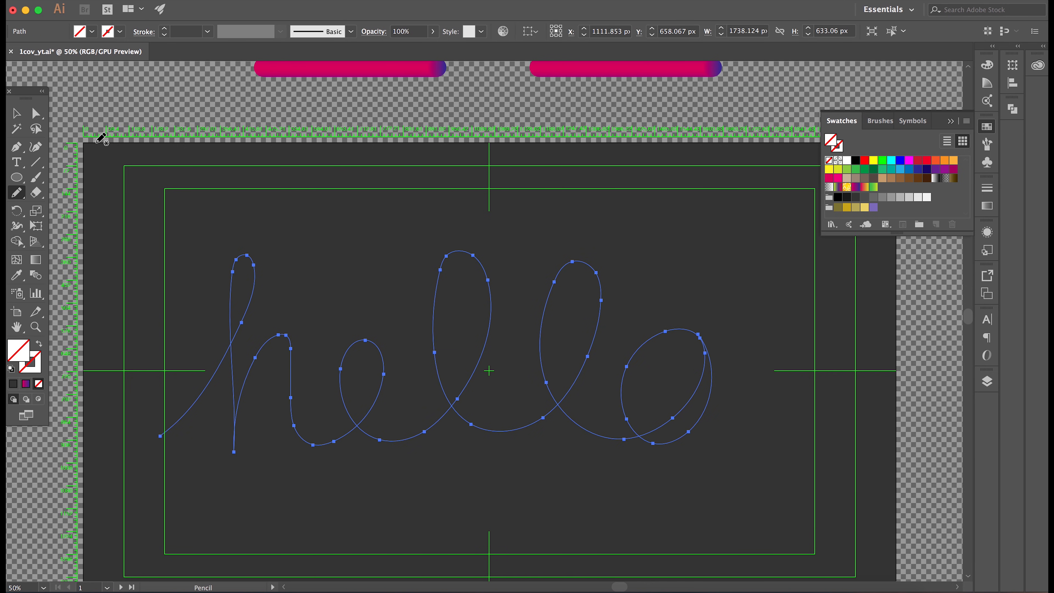
# Step: Give the hello path a blue stroke, color 308AB7
pyautogui.click(17, 113)
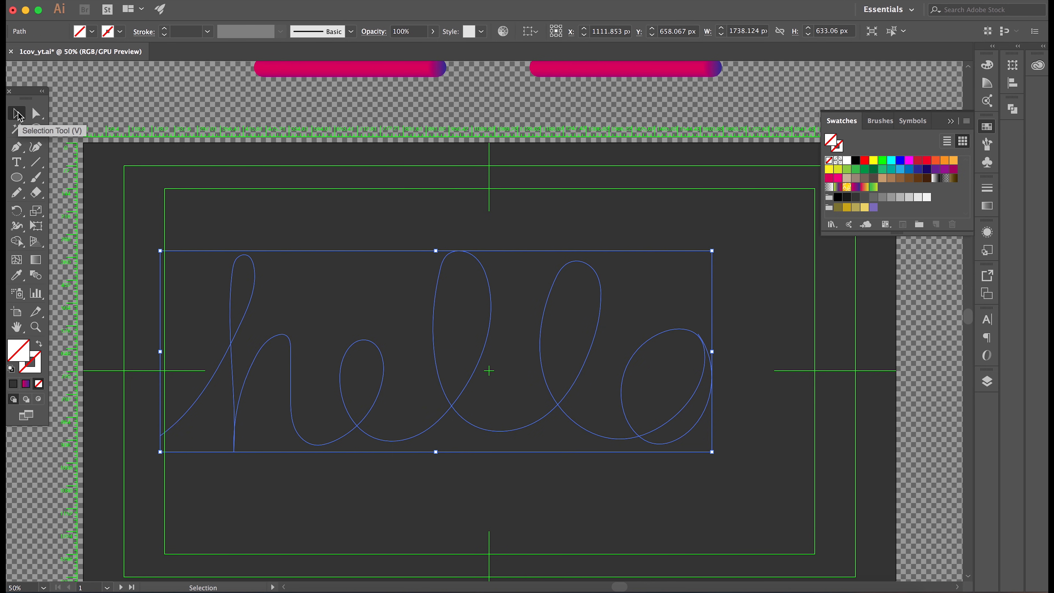
pyautogui.doubleClick(40, 365)
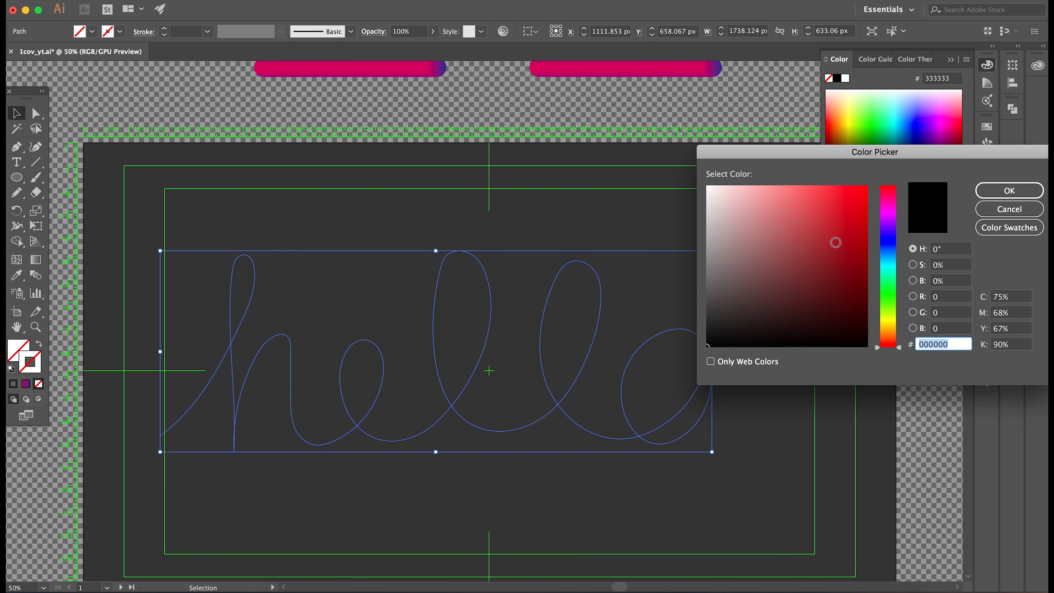
pyautogui.click(888, 258)
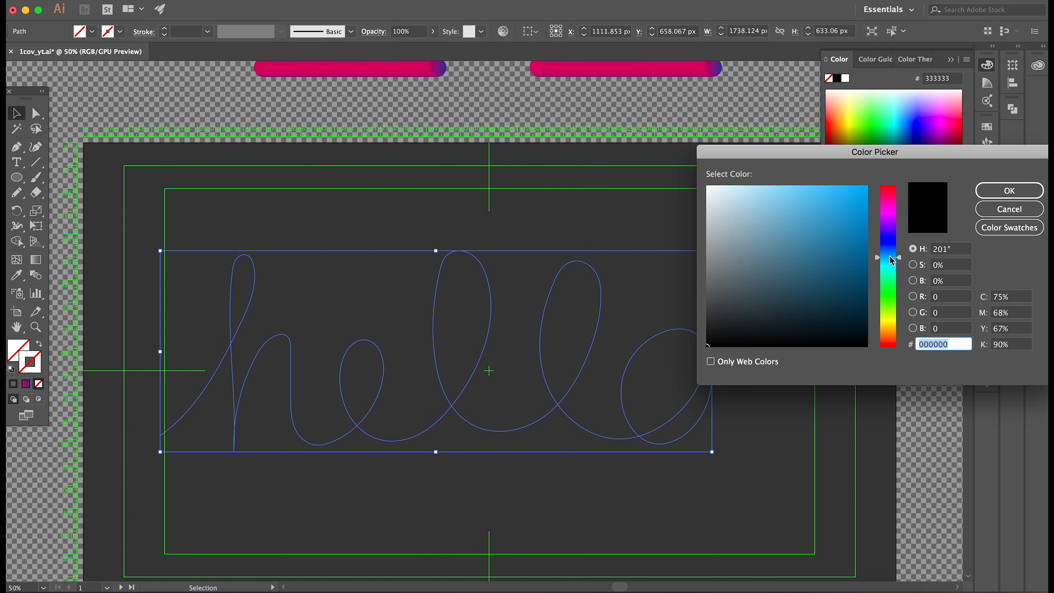
pyautogui.click(830, 231)
pyautogui.click(1008, 190)
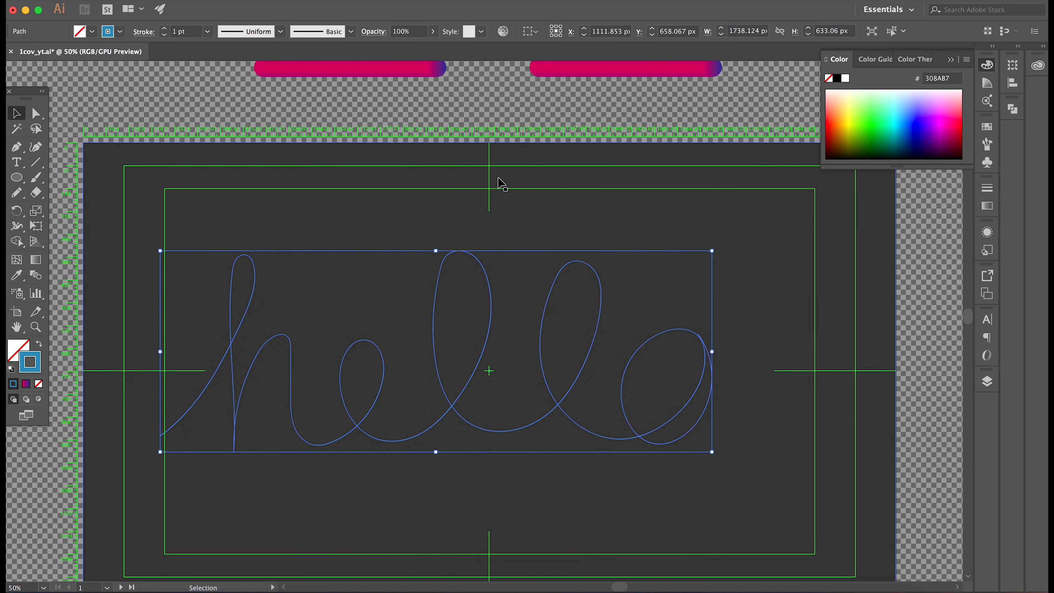
# Step: Set the hello path's stroke weight to 4 pt and deselect it
pyautogui.click(165, 28)
pyautogui.click(165, 28)
pyautogui.click(165, 27)
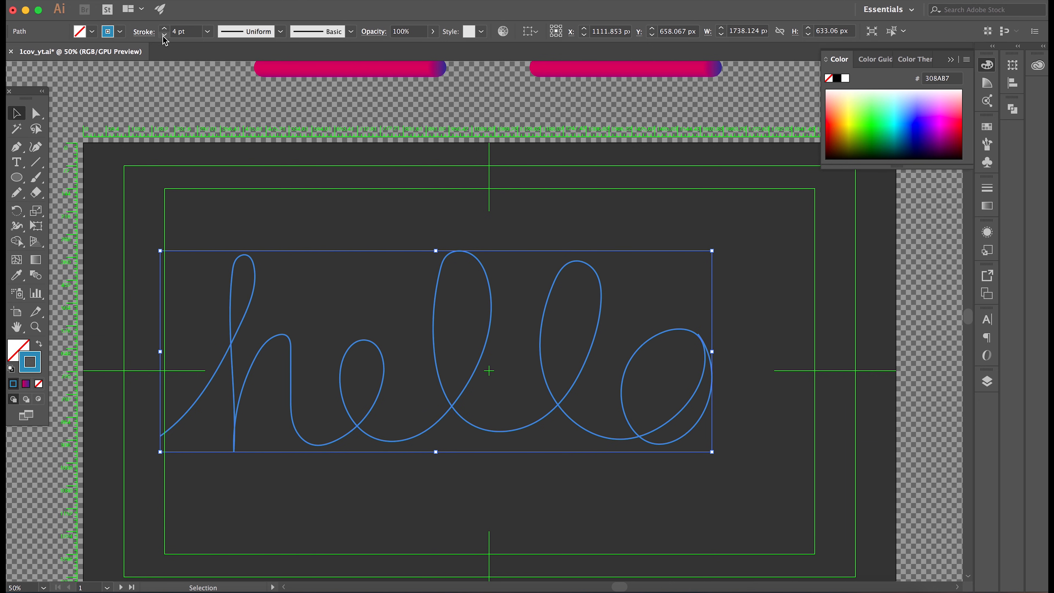
pyautogui.click(135, 95)
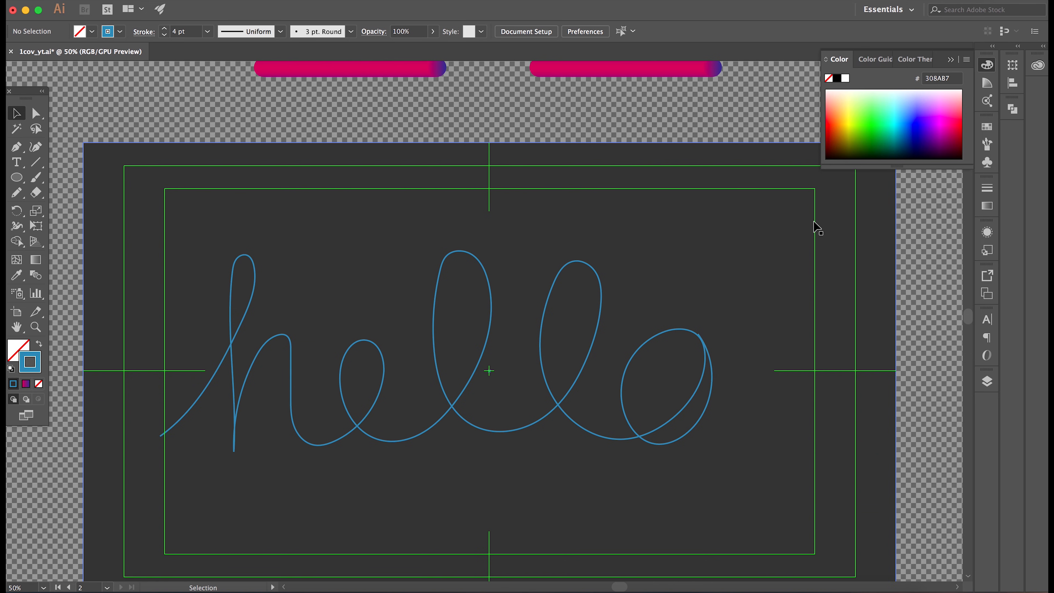
# Step: Replace the spine of one blend above the artboard with the hello path
pyautogui.click(605, 300)
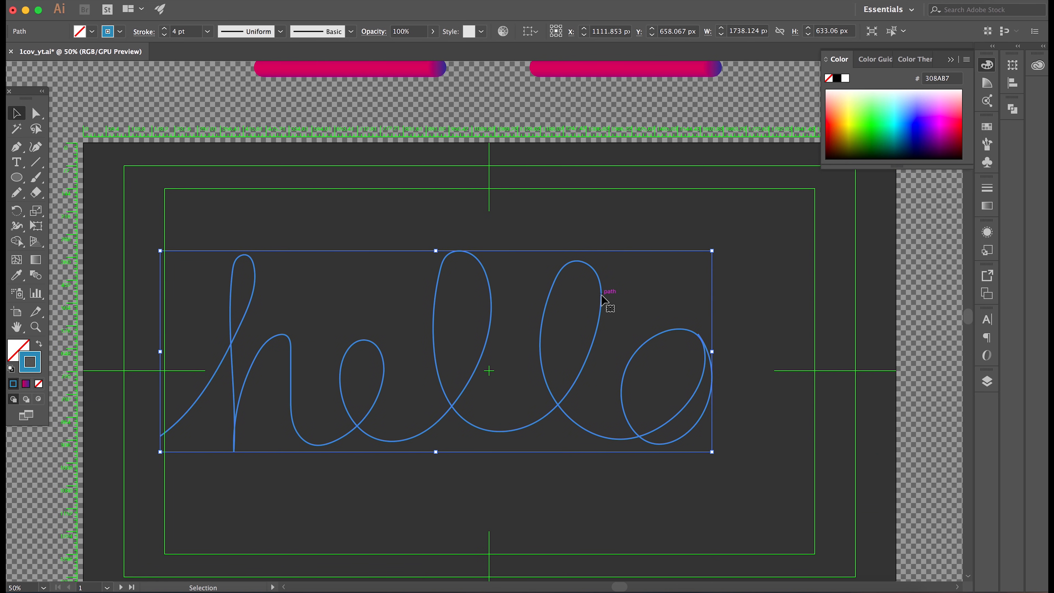
pyautogui.keyDown('shift'); pyautogui.click(422, 71); pyautogui.keyUp('shift')
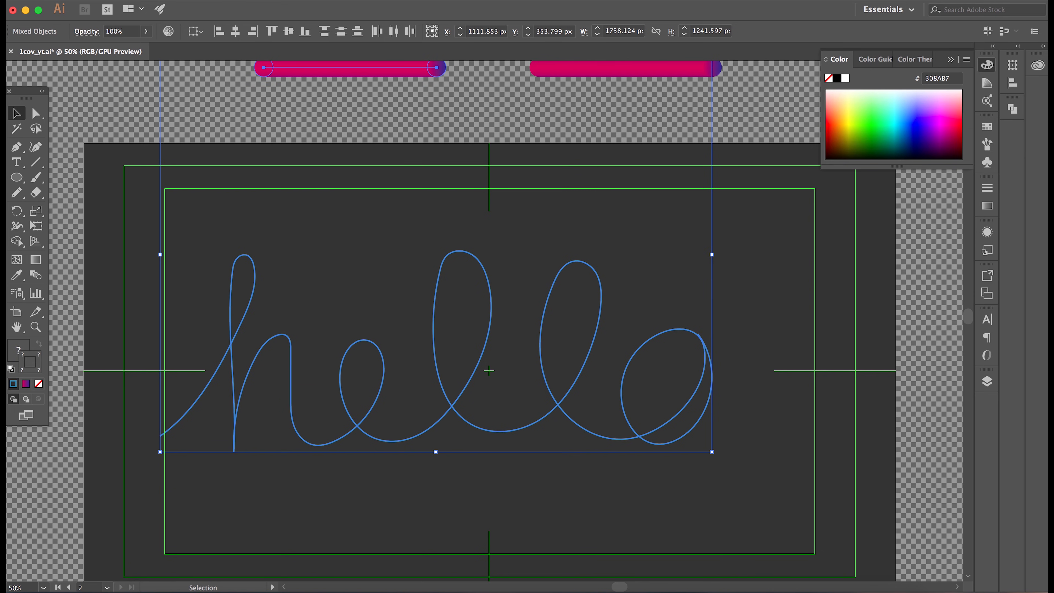
pyautogui.click(164, 0)
pyautogui.moveTo(206, 274)
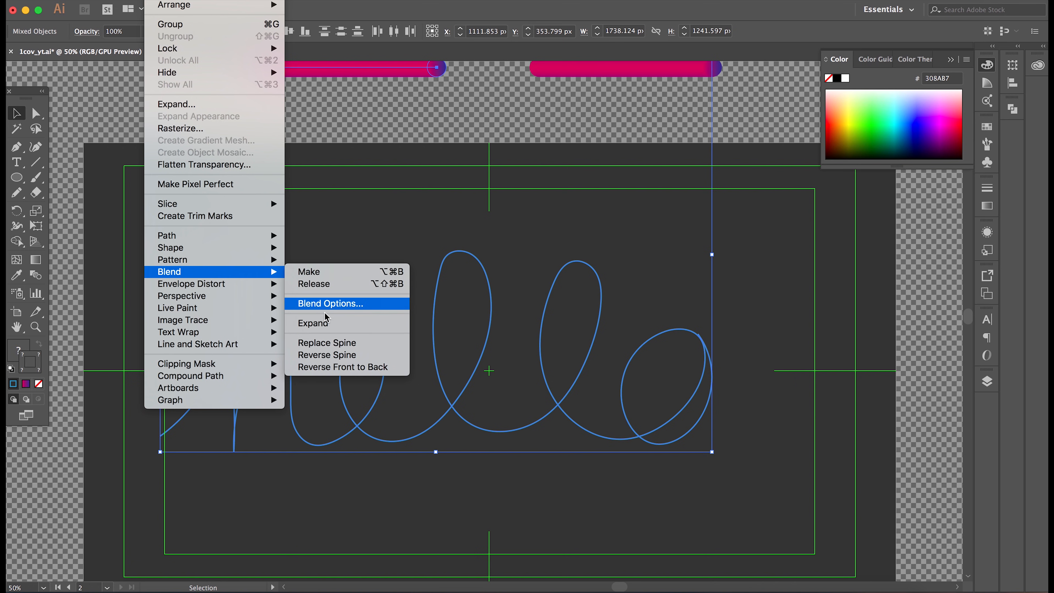
pyautogui.click(342, 347)
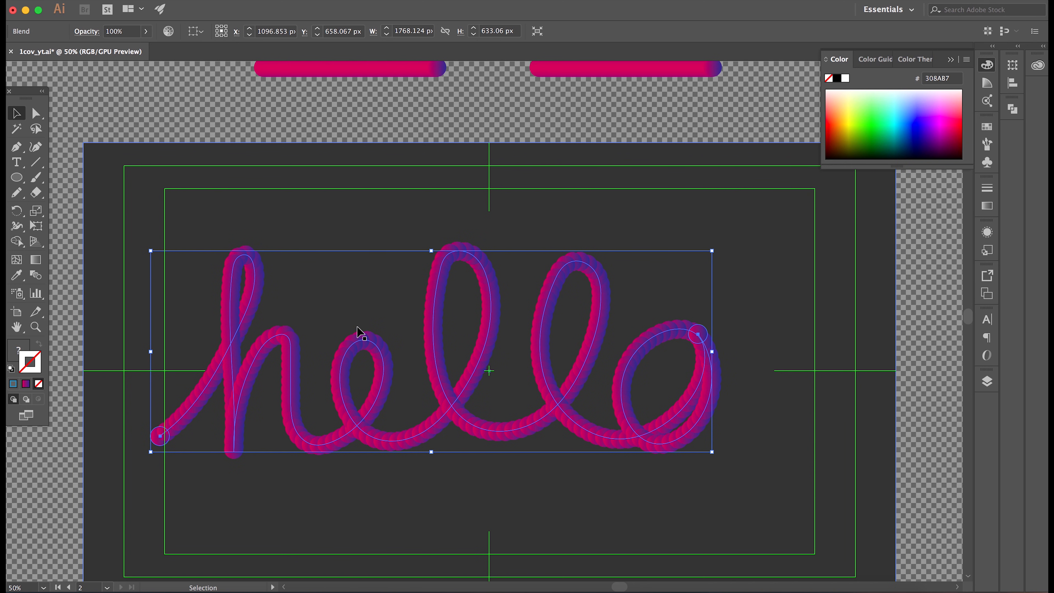
# Step: Set the hello blend's spacing to 700 specified steps, with the preview checked while the options are open
pyautogui.click(41, 278)
pyautogui.doubleClick(41, 282)
pyautogui.click(431, 329)
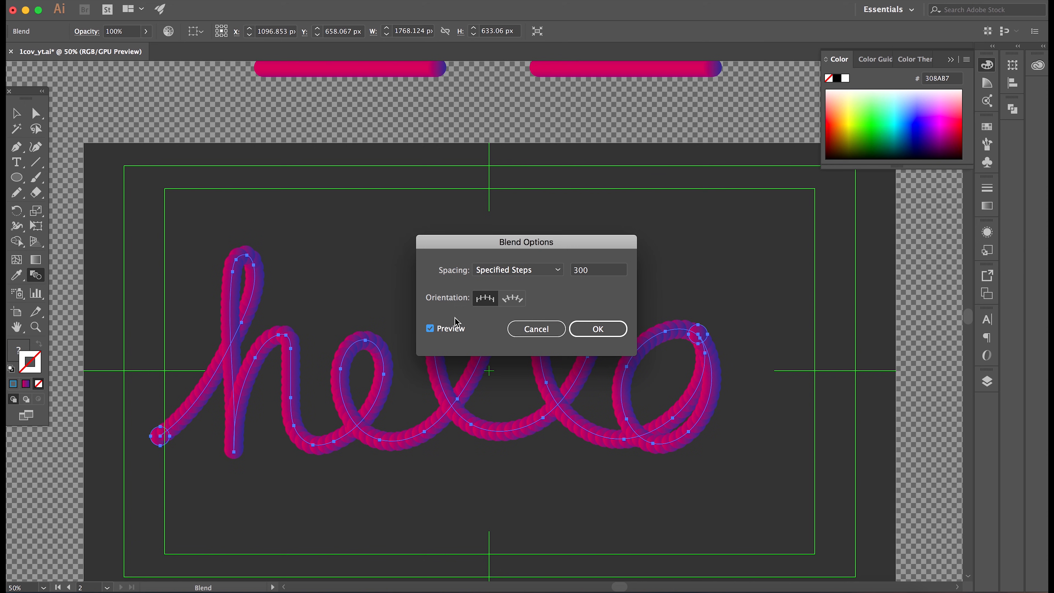
pyautogui.click(582, 270)
pyautogui.press('BackSpace')
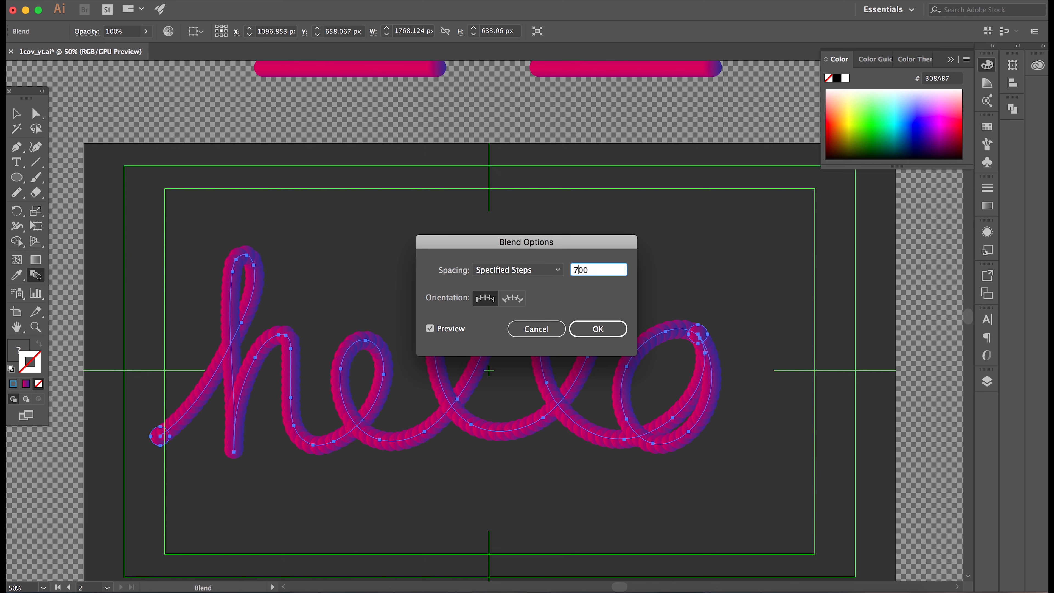
pyautogui.click(602, 328)
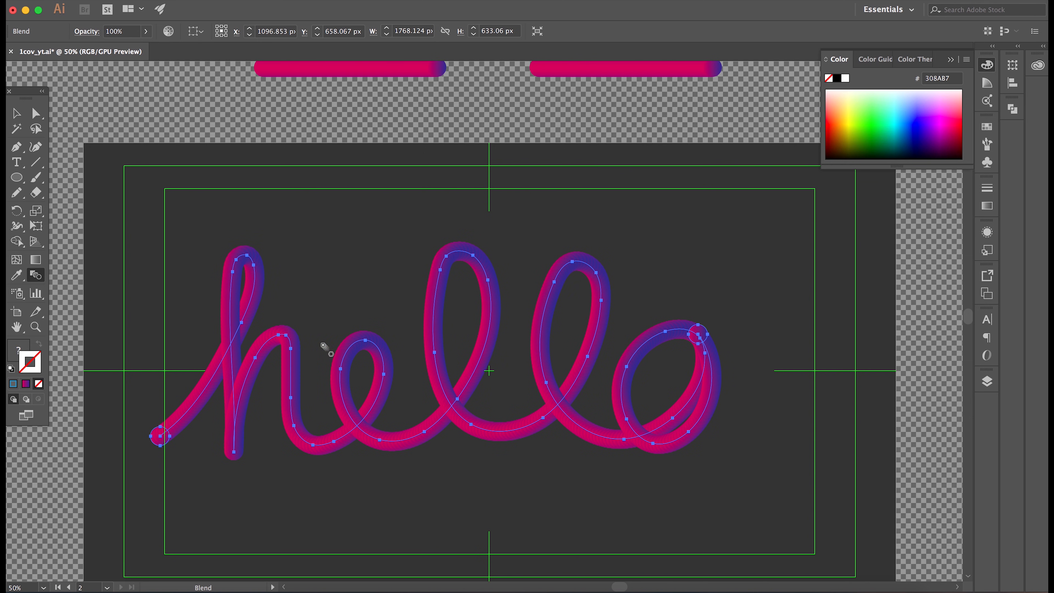
# Step: Increase the hello blend's specified steps to 900
pyautogui.doubleClick(37, 277)
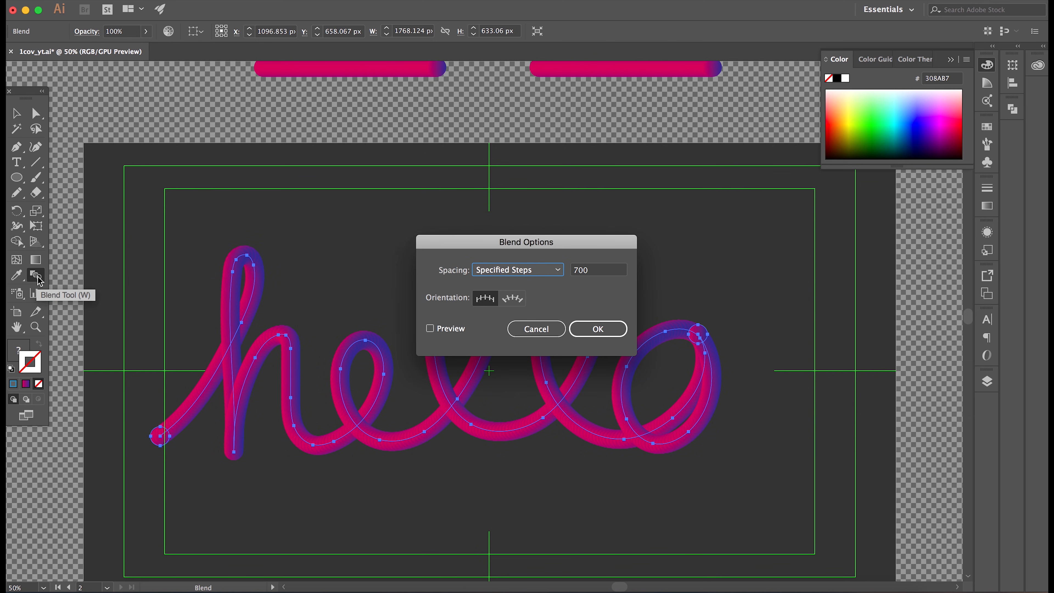
pyautogui.click(581, 271)
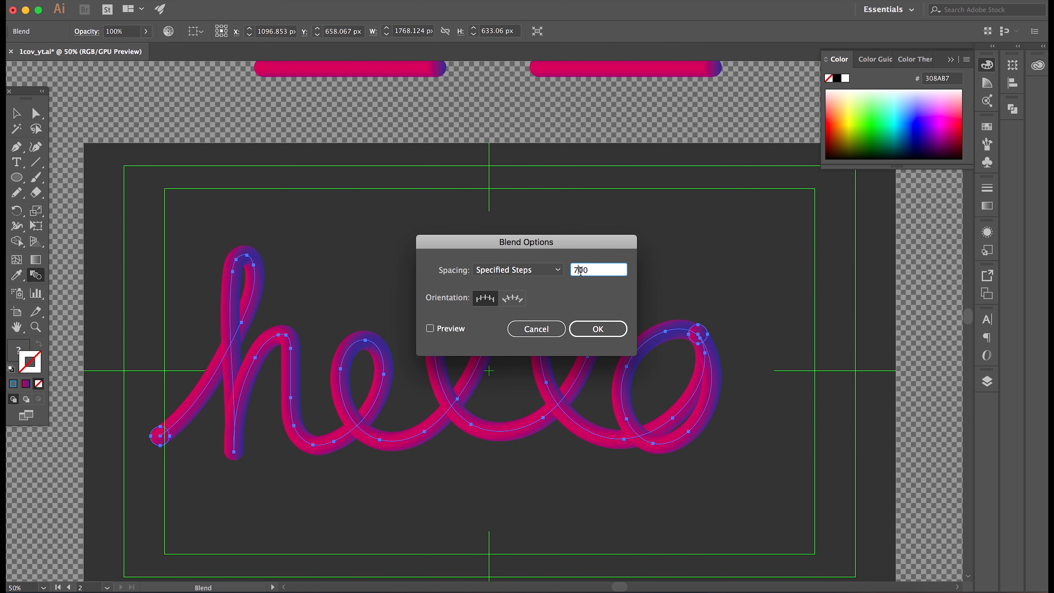
pyautogui.doubleClick(577, 270)
pyautogui.write('9')
pyautogui.click(615, 330)
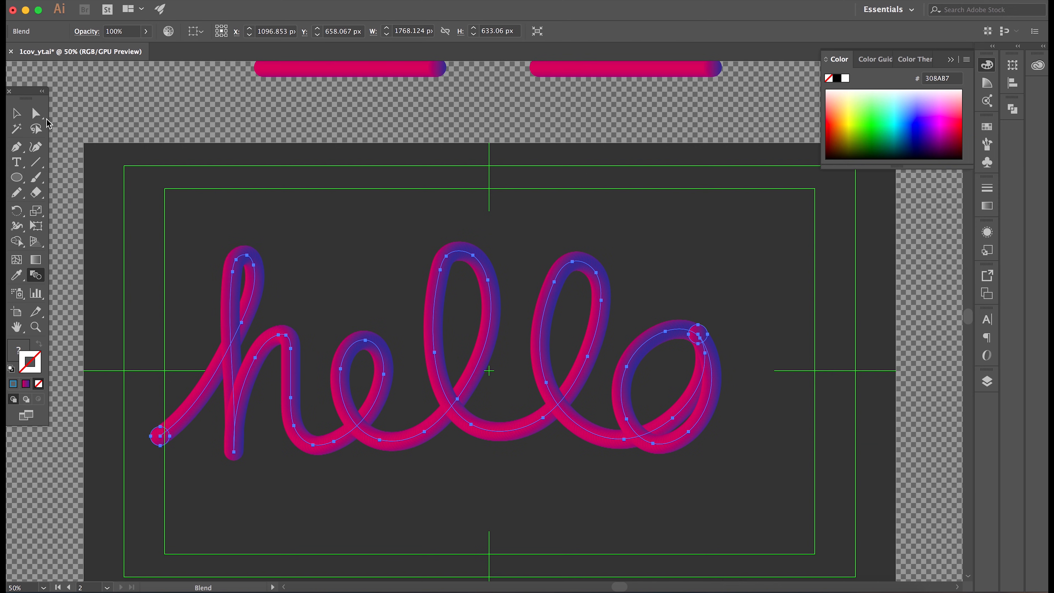
# Step: Move the hello lettering to the middle of the artboard and deselect it
pyautogui.click(17, 113)
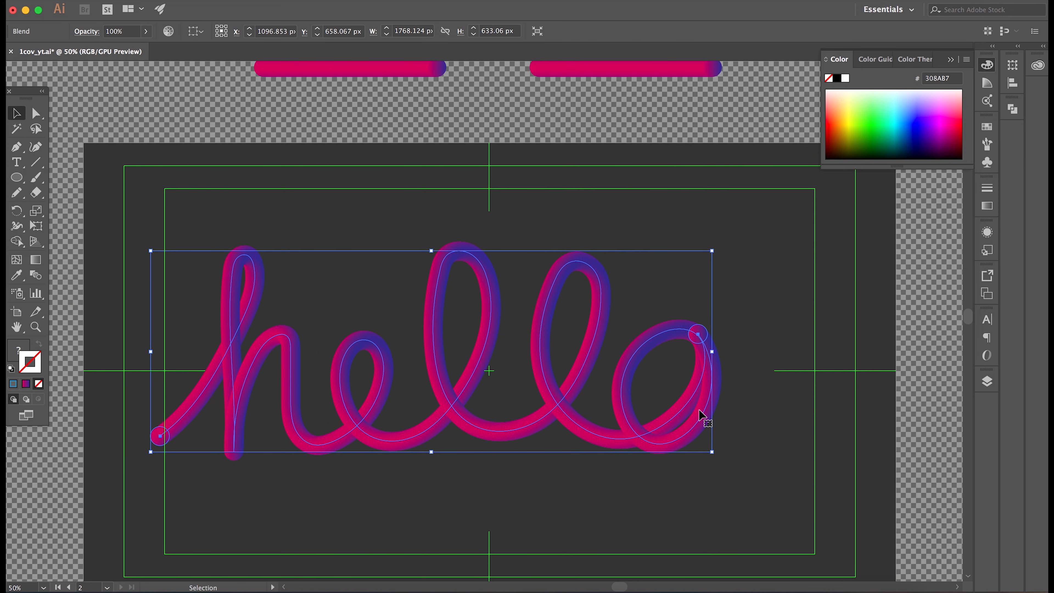
pyautogui.moveTo(713, 386); pyautogui.dragTo(760, 388)
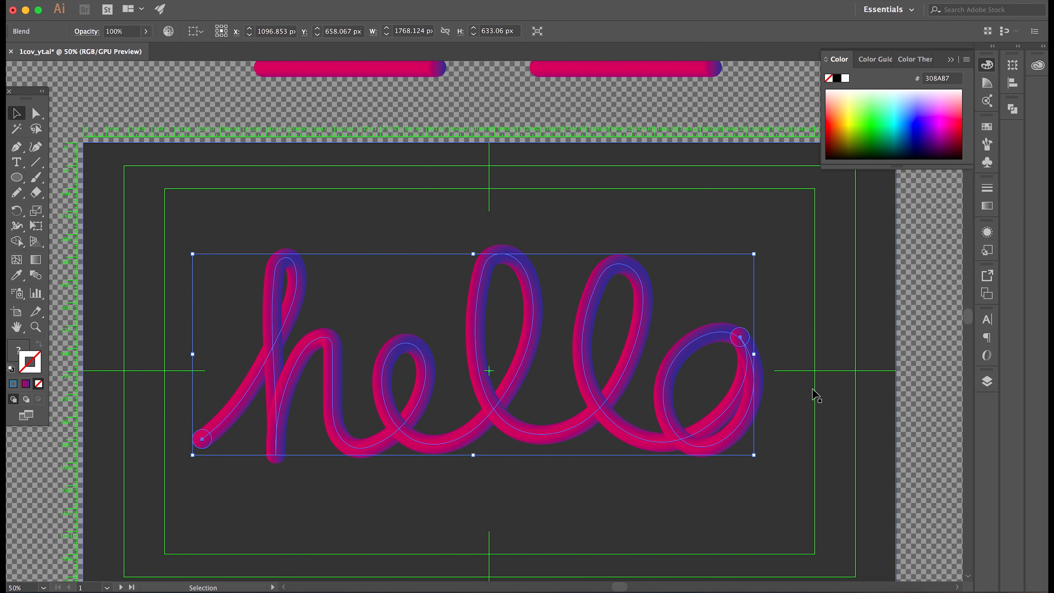
pyautogui.click(940, 432)
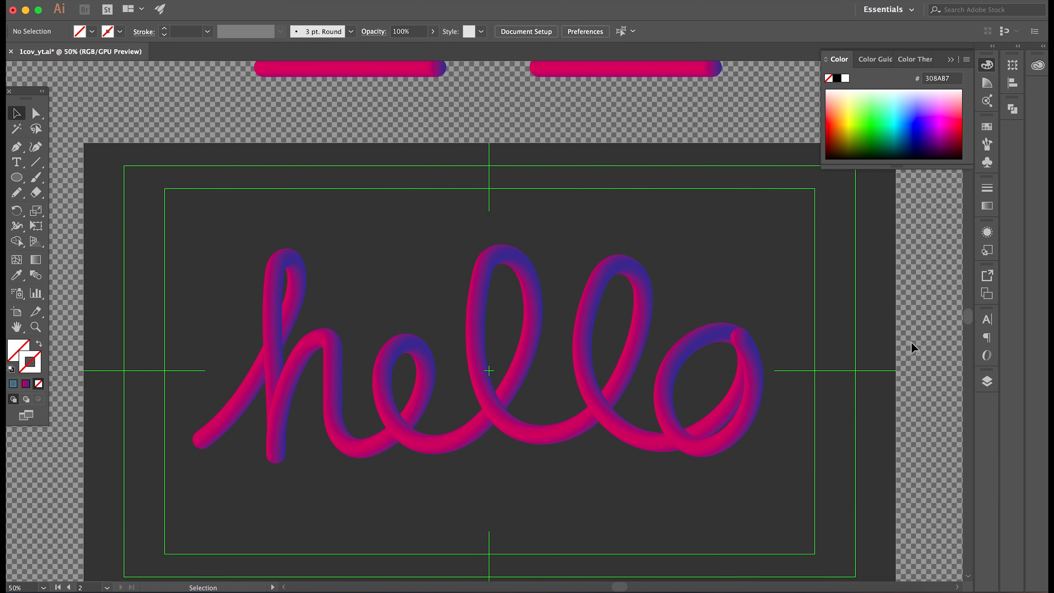
# Step: Swap the fill and stroke of the background rectangle so it is filled with the red-to-blue gradient
pyautogui.click(848, 367)
pyautogui.click(39, 344)
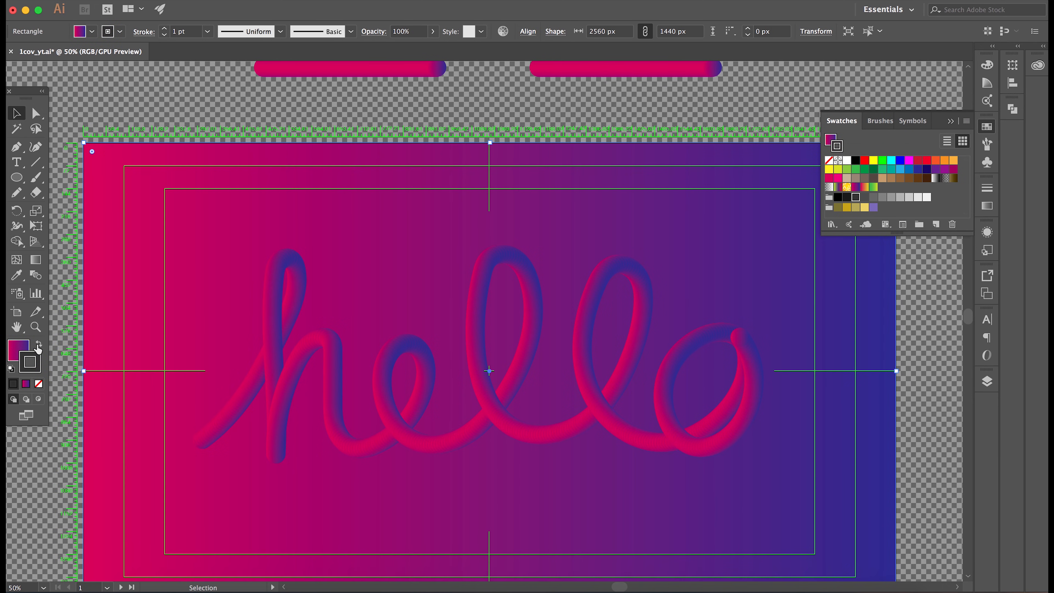
pyautogui.click(41, 511)
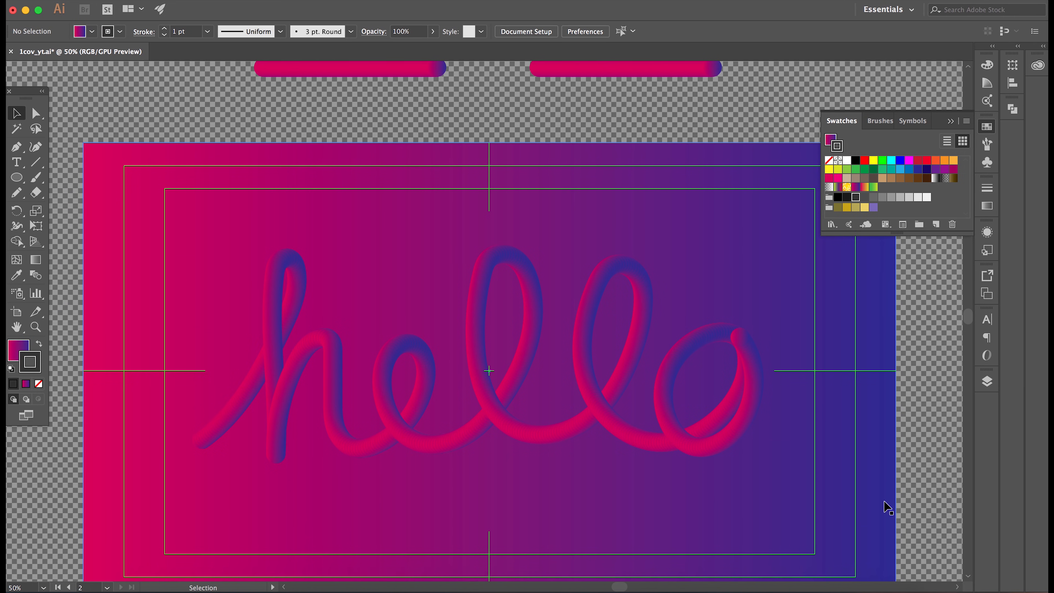
# Step: Rotate the background rectangle half a turn so its gradient runs from blue on the left to red on the right
pyautogui.click(828, 519)
pyautogui.moveTo(901, 140); pyautogui.dragTo(308, 487)
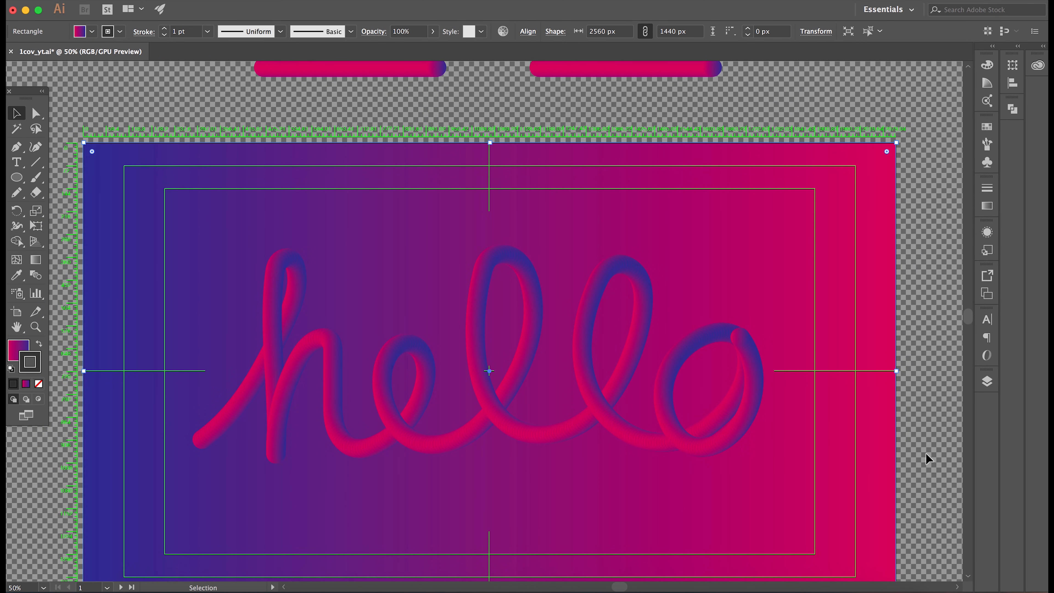
pyautogui.click(940, 459)
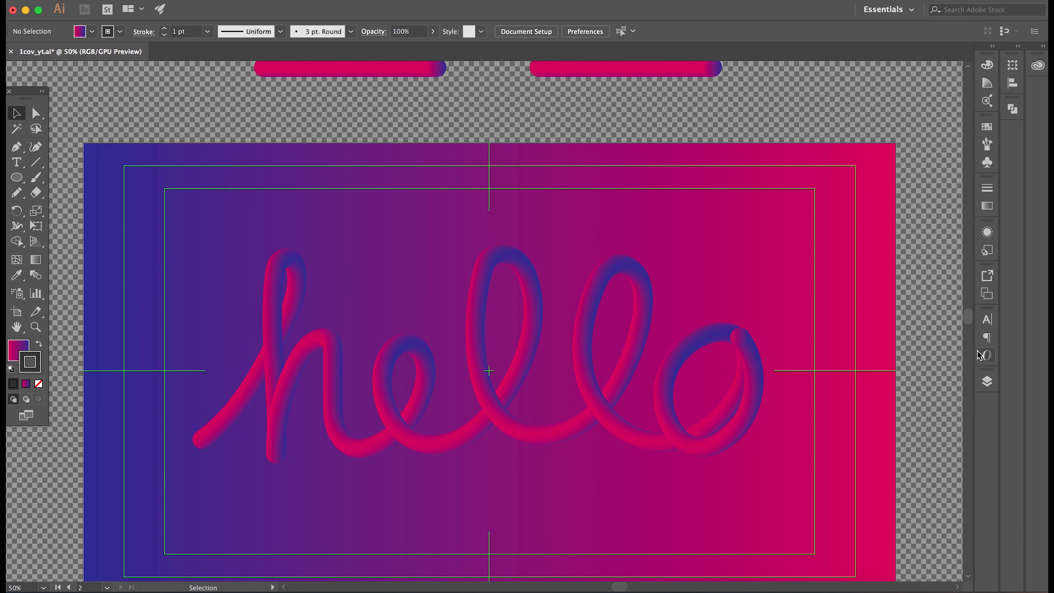
pyautogui.scroll(-3, 969, 323)
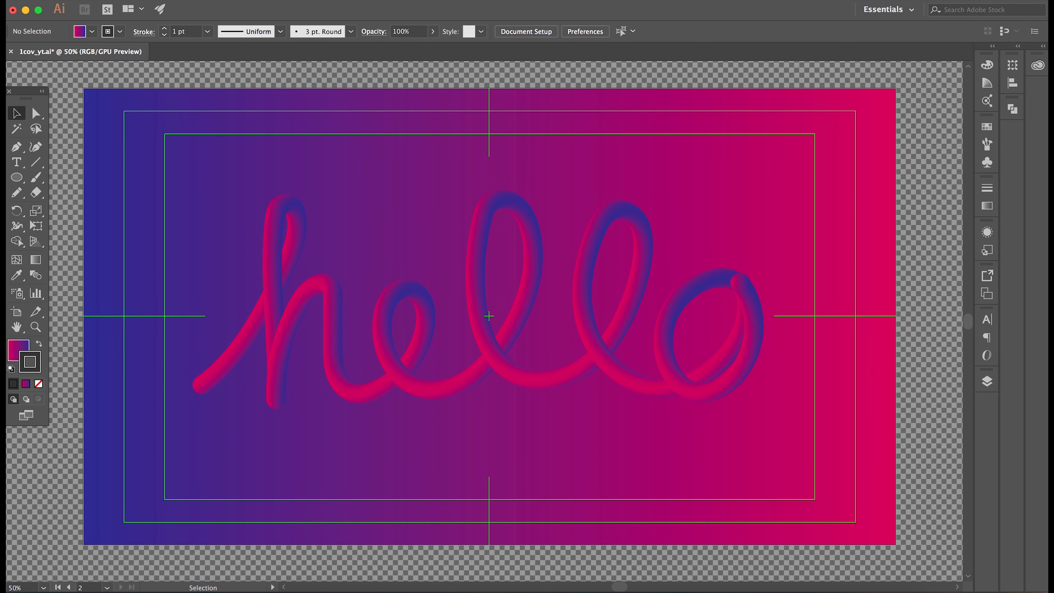